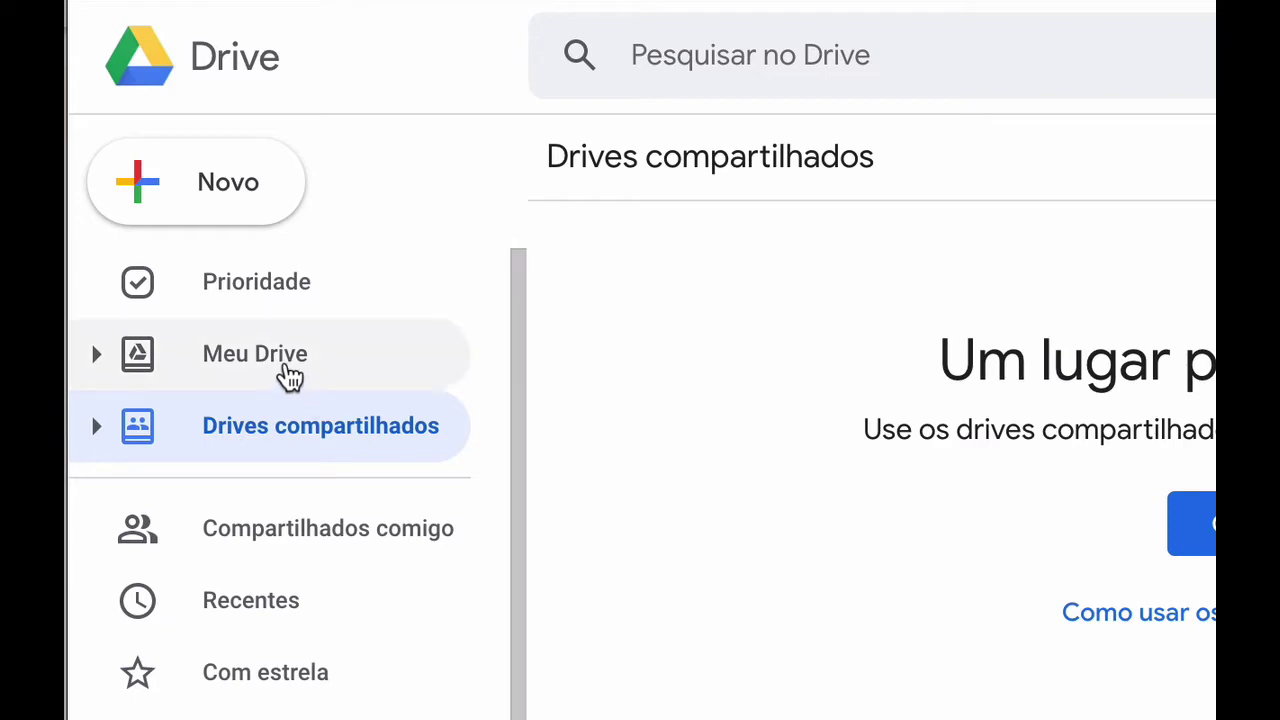
# Step: Compare the contents of Meu Drive with the Drives compartilhados section
pyautogui.click(288, 373)
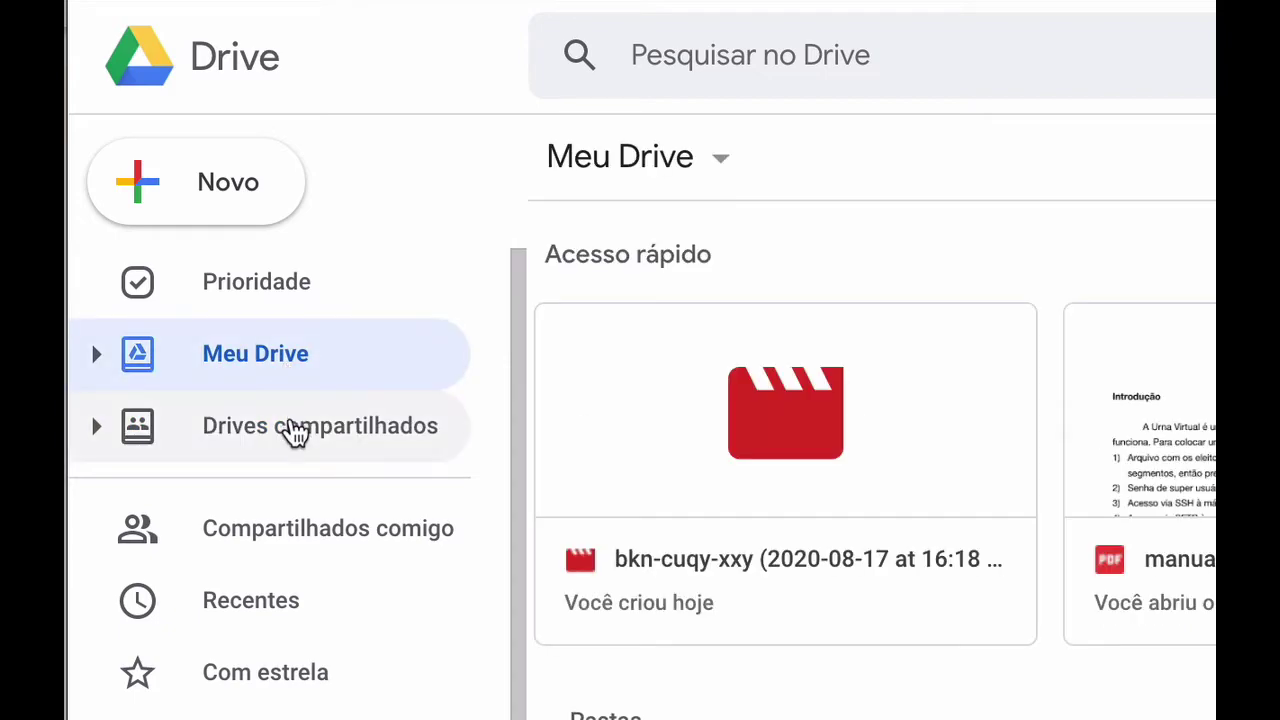
pyautogui.click(294, 429)
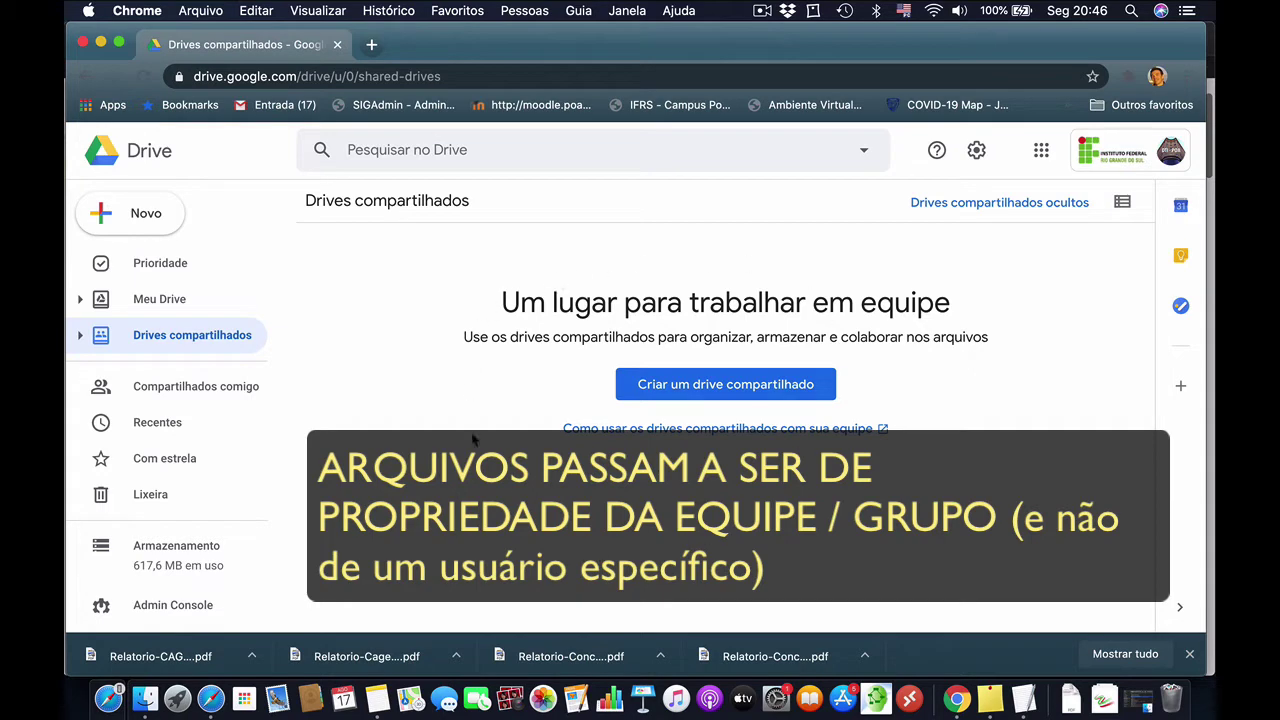
pyautogui.click(160, 300)
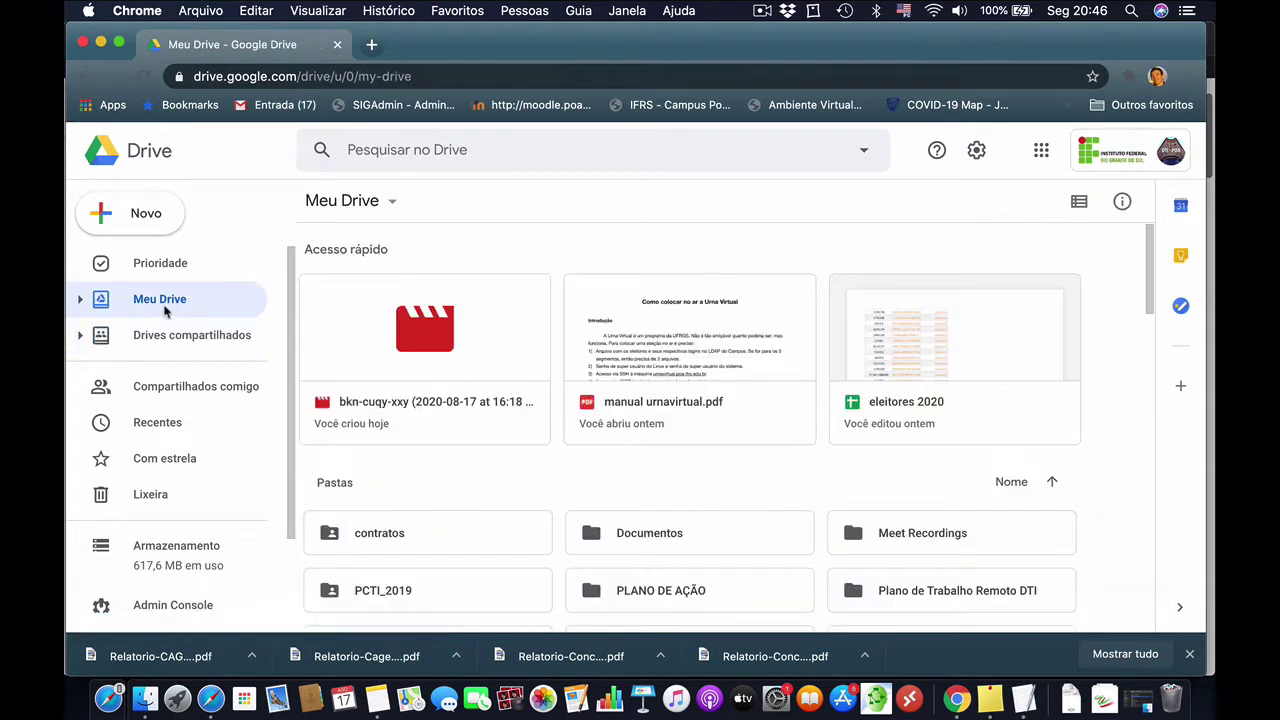
pyautogui.click(165, 334)
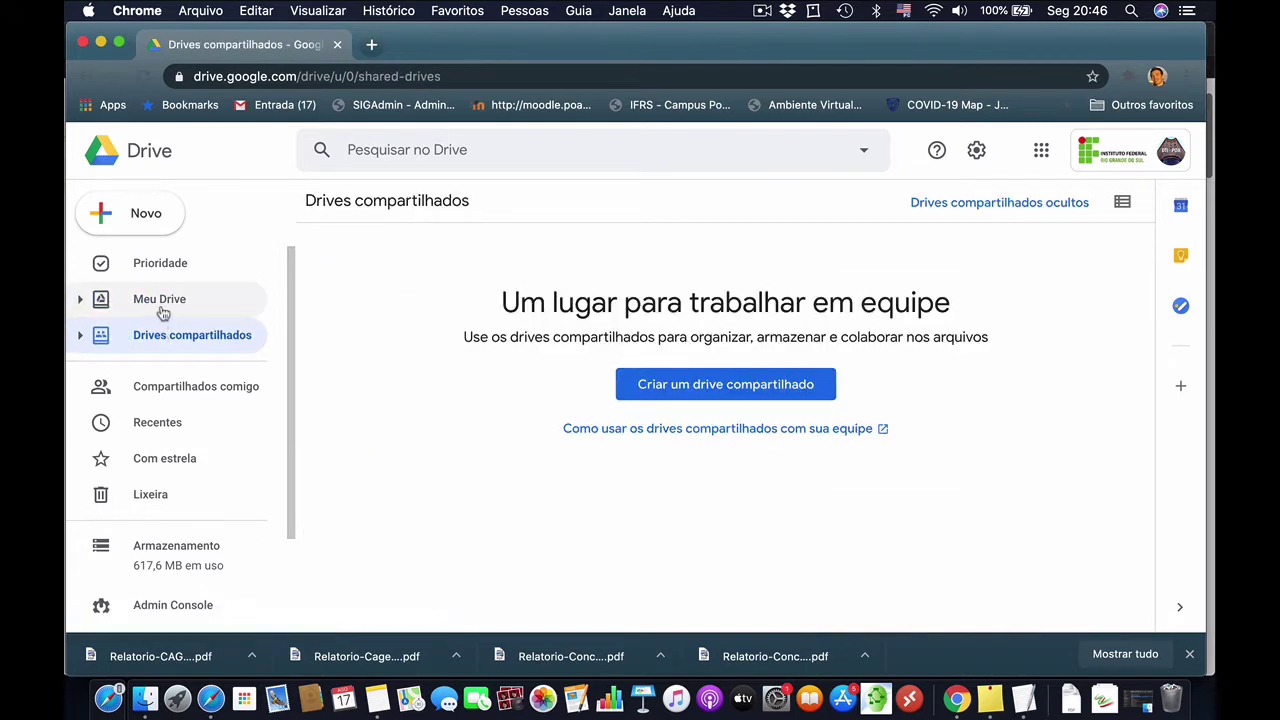
pyautogui.click(163, 311)
pyautogui.click(160, 334)
pyautogui.click(167, 305)
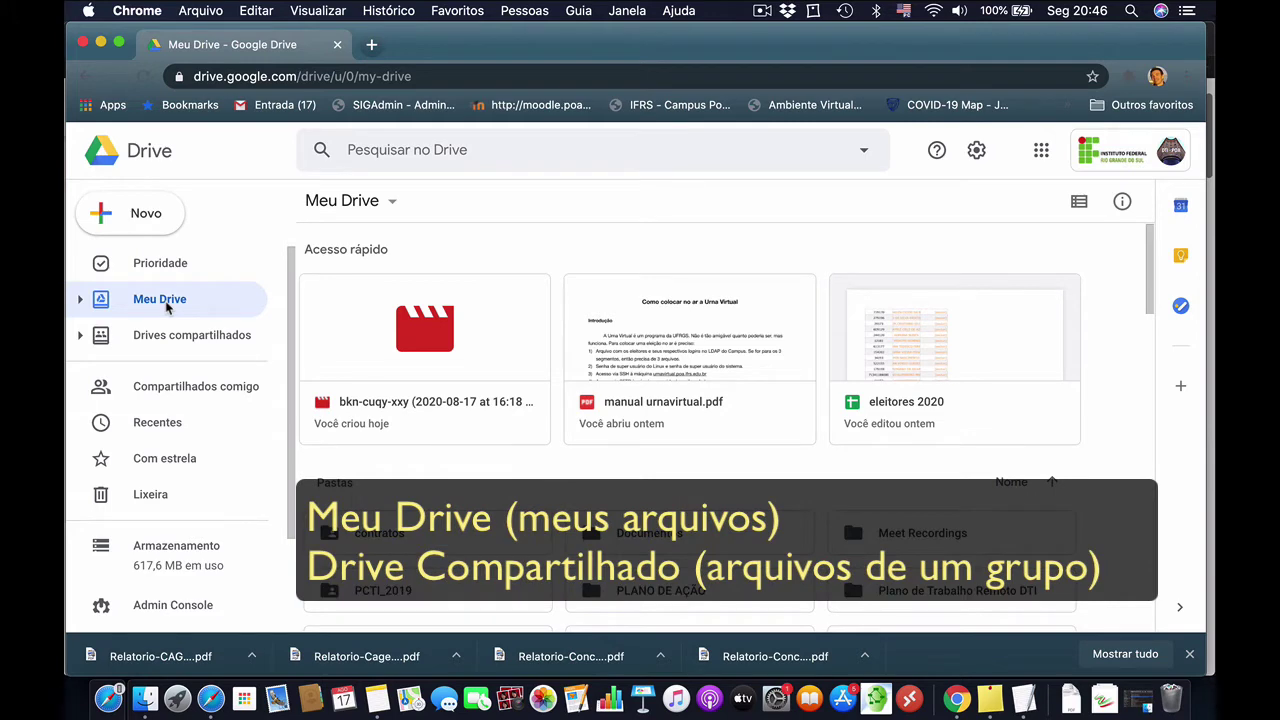
pyautogui.click(168, 336)
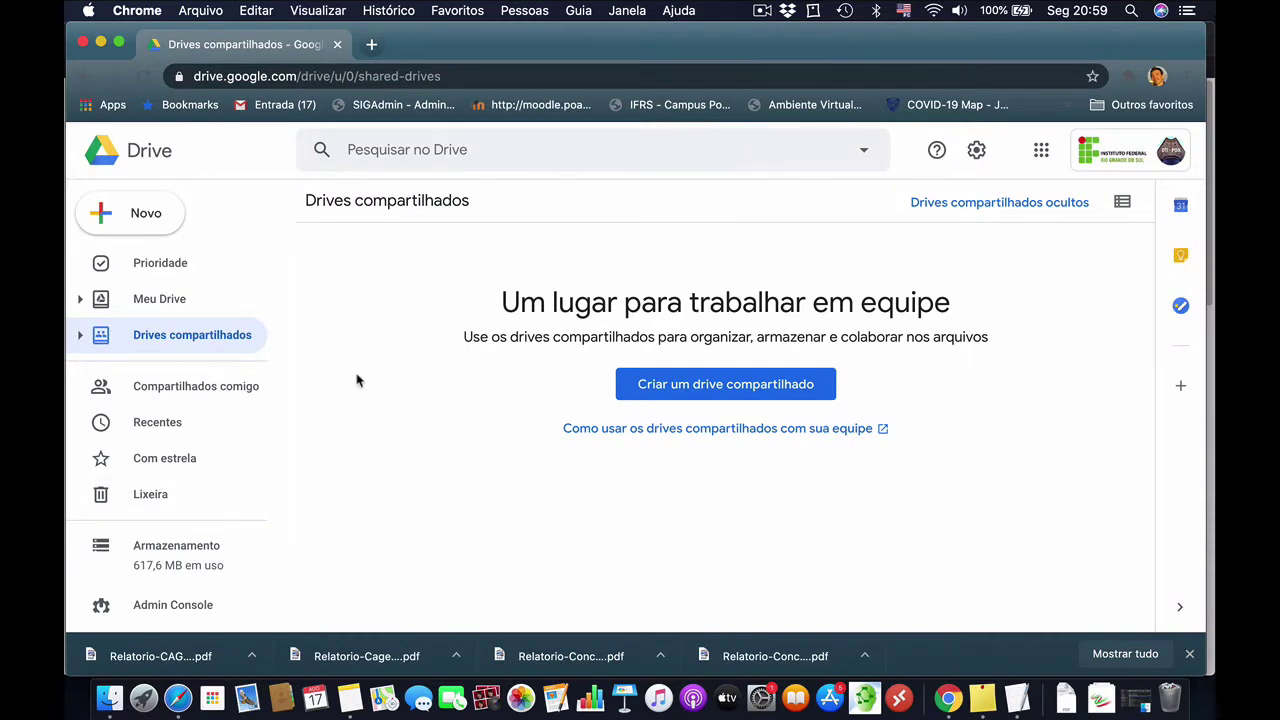
pyautogui.click(130, 300)
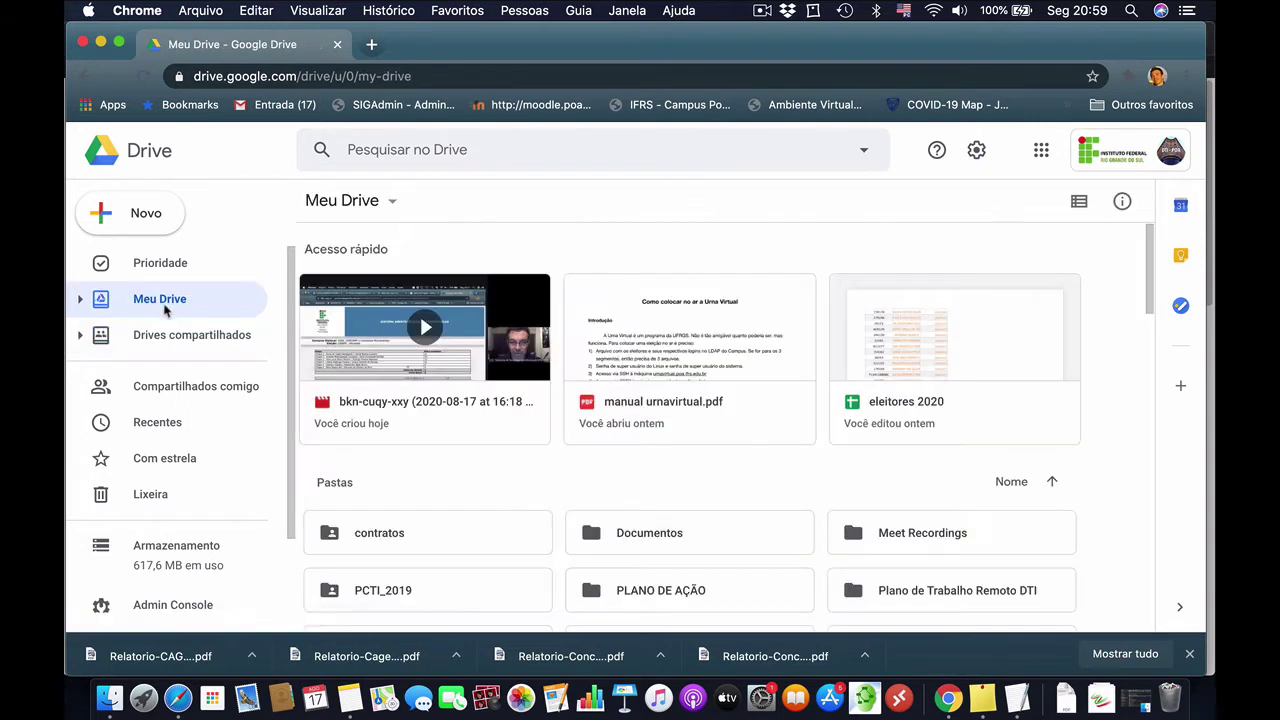
pyautogui.click(163, 335)
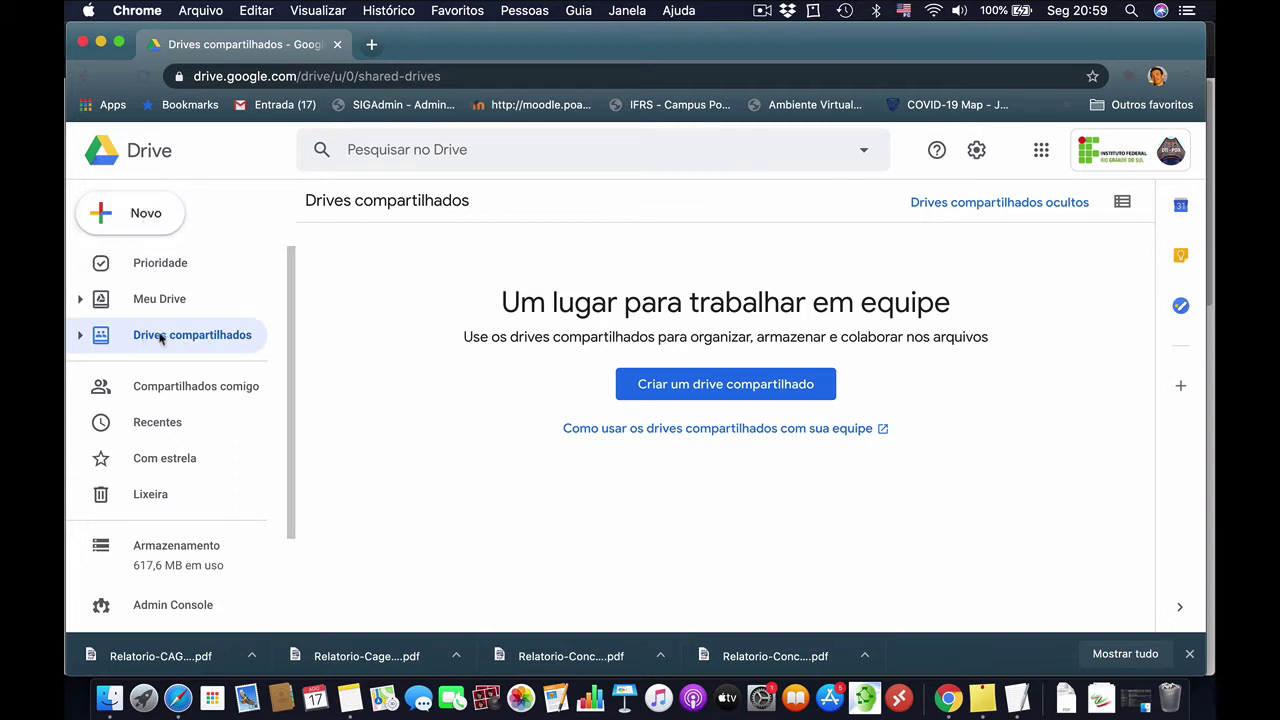
# Step: Create a shared drive named "DTI - Suporte Técnico" and check its entry in the folder tree
pyautogui.click(125, 215)
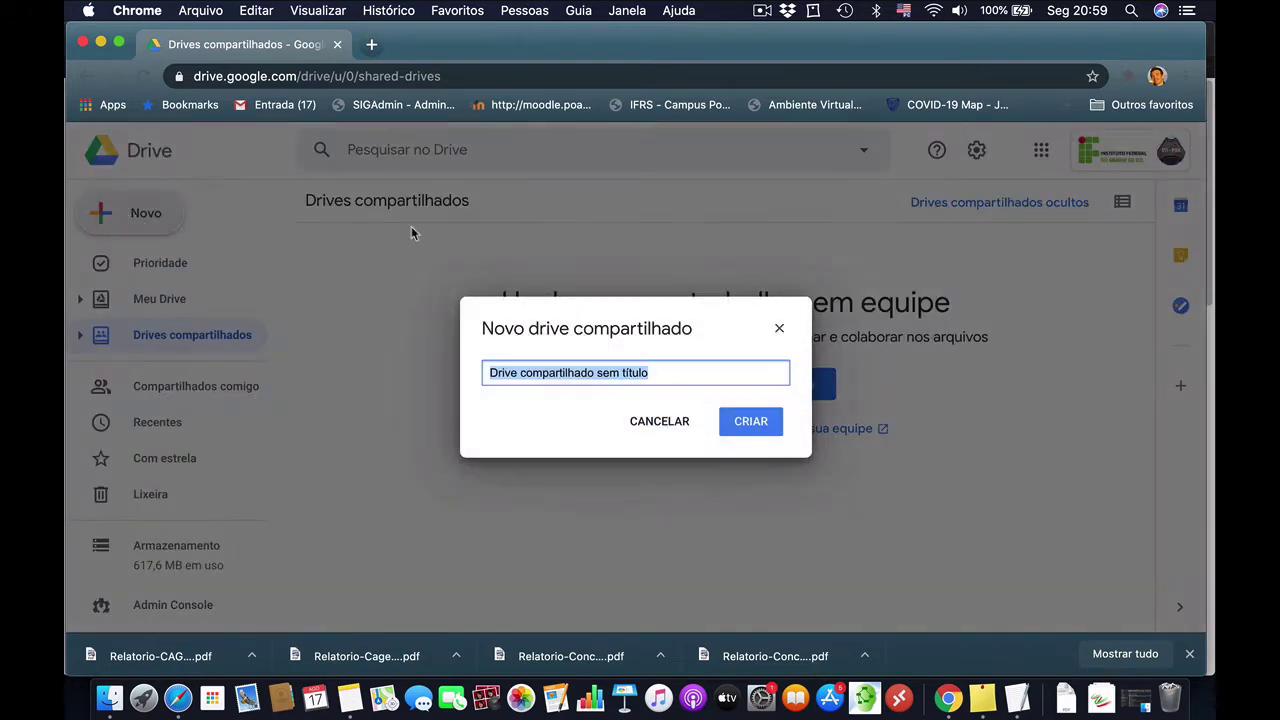
pyautogui.click(776, 330)
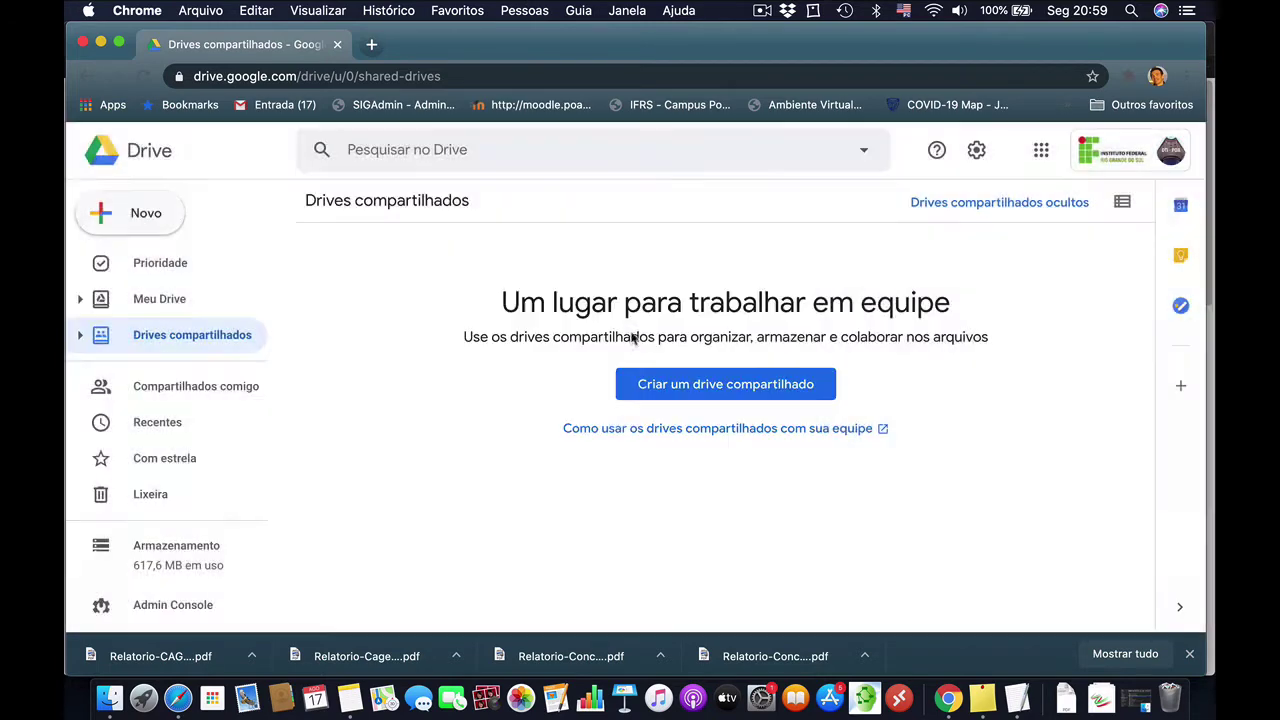
pyautogui.click(736, 389)
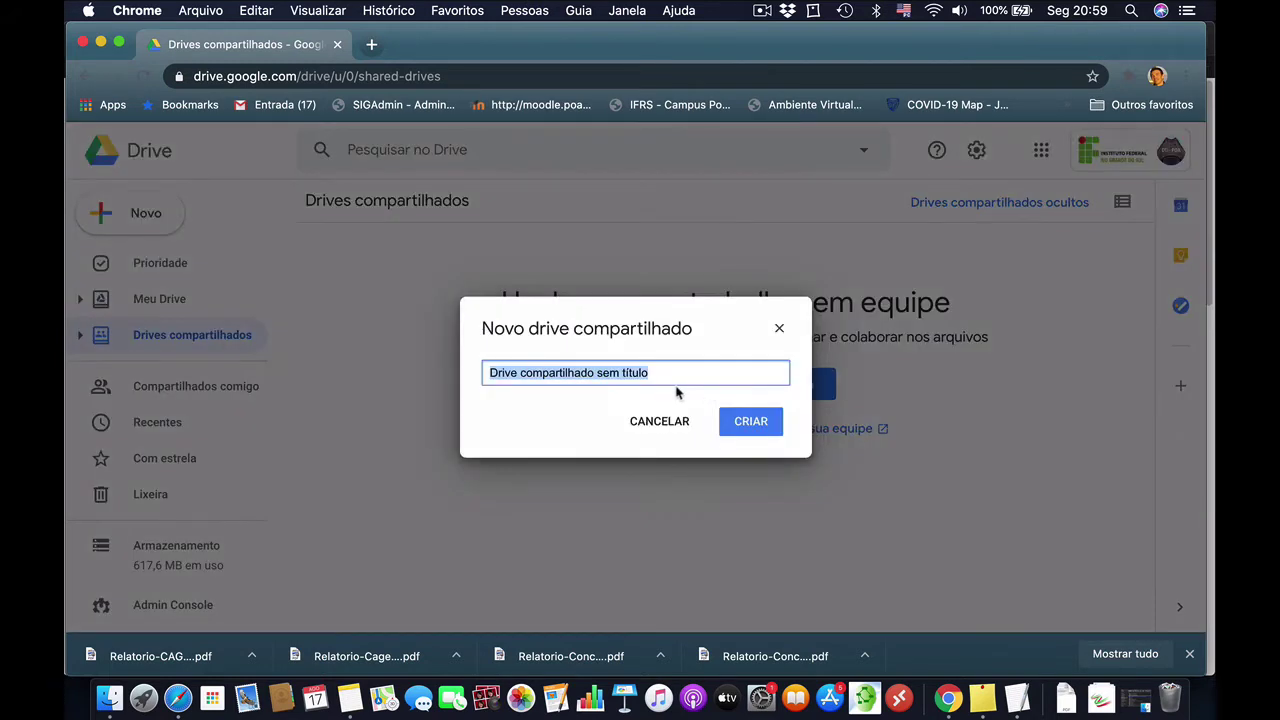
pyautogui.write('DTI-Suporte Técnico')
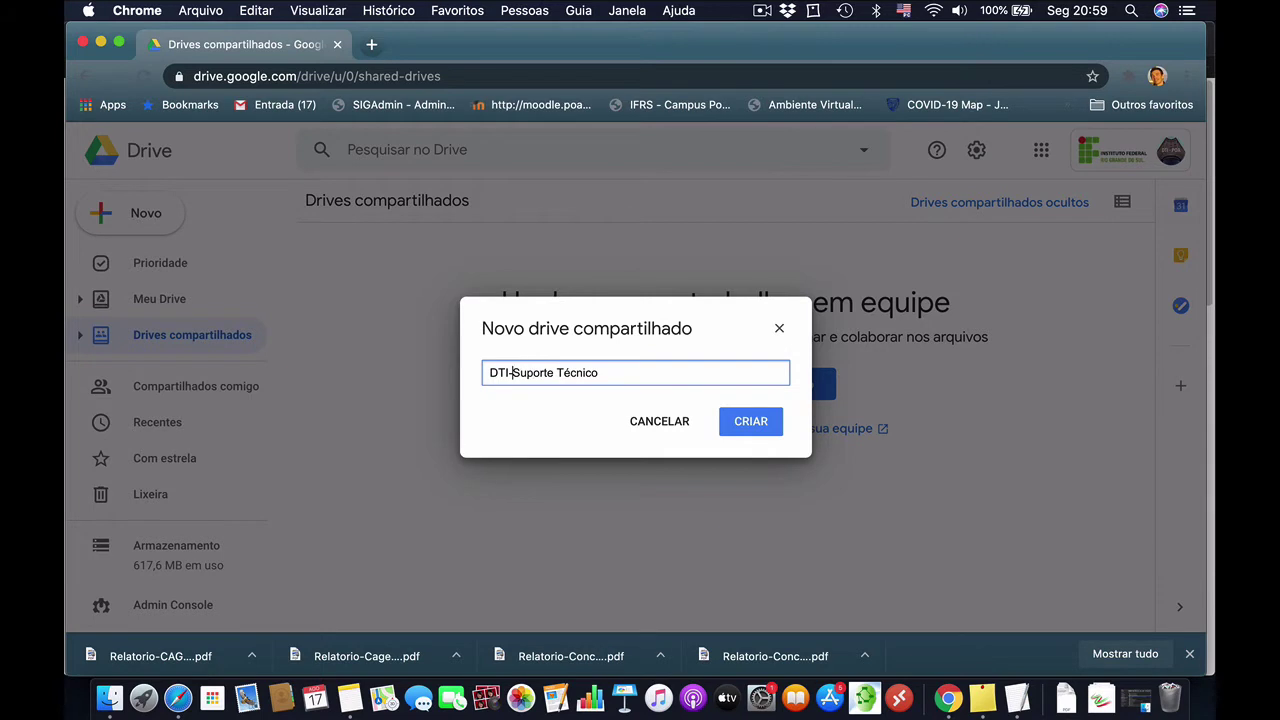
pyautogui.write('-')
pyautogui.click(752, 425)
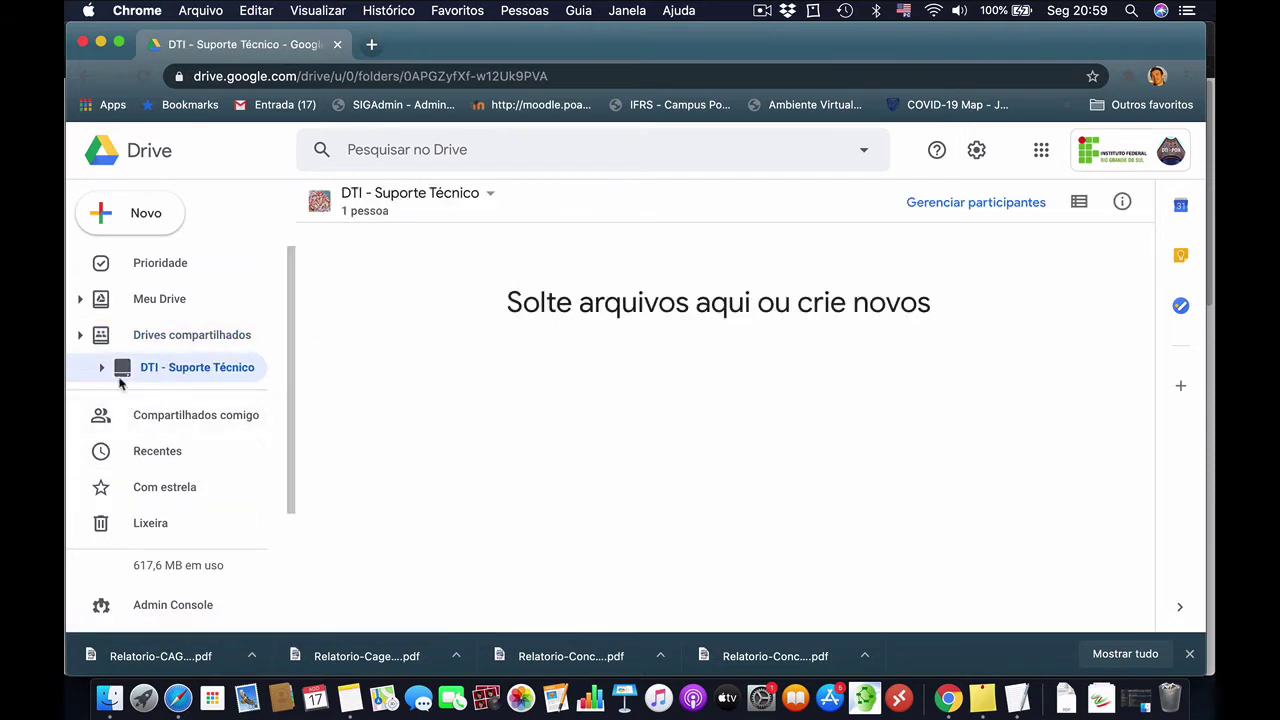
pyautogui.click(104, 370)
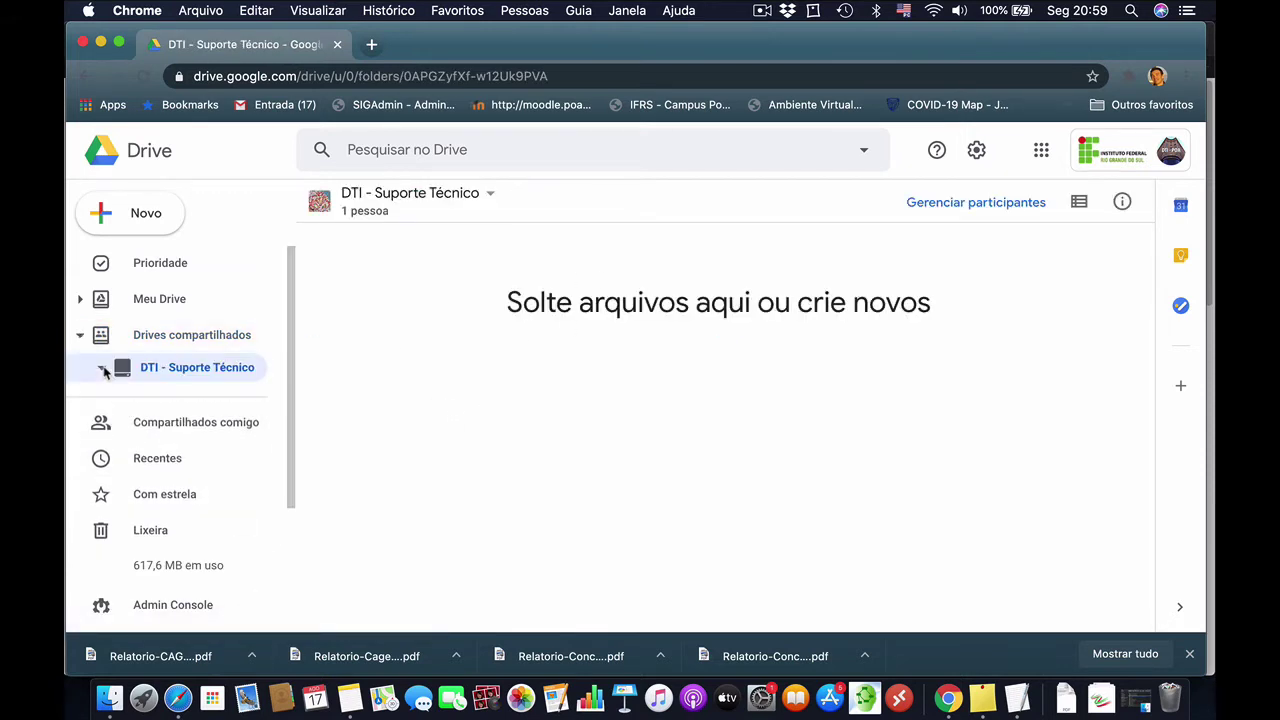
pyautogui.click(104, 370)
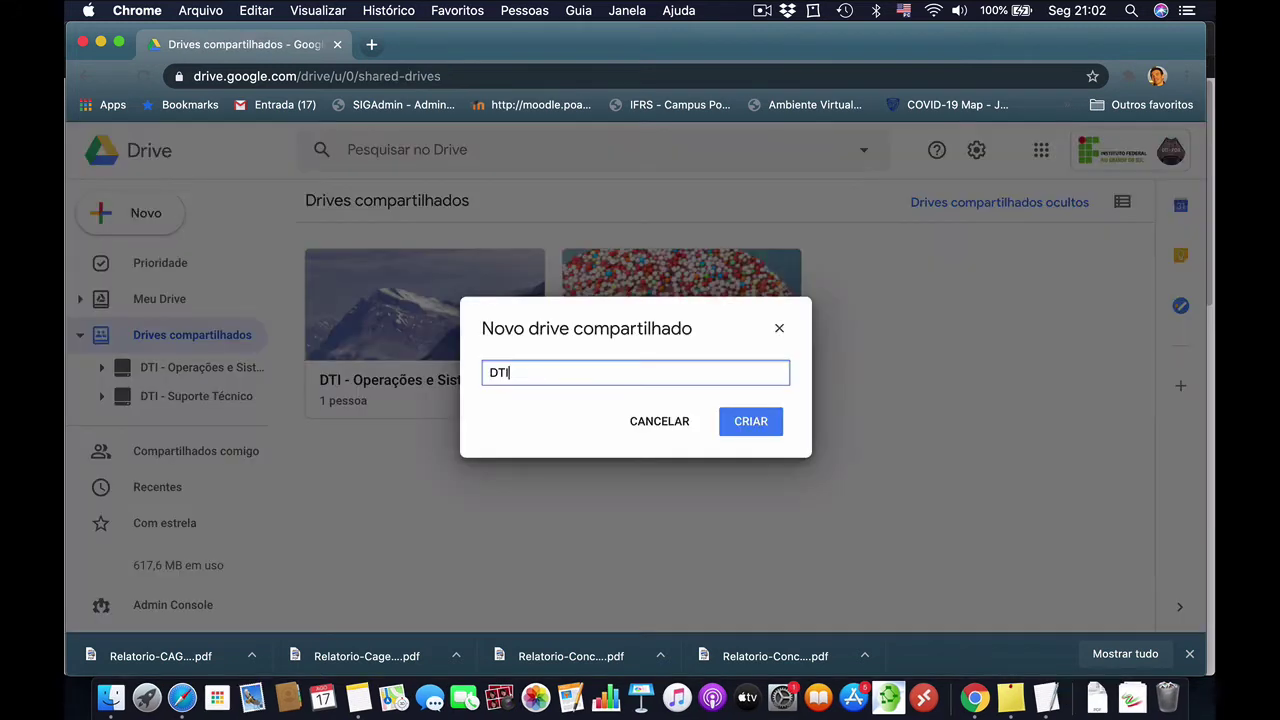
# Step: Create a shared drive named "DTI - Normas" and view the DTI operations and technical support shared drives
pyautogui.write('ormas')
pyautogui.click(766, 431)
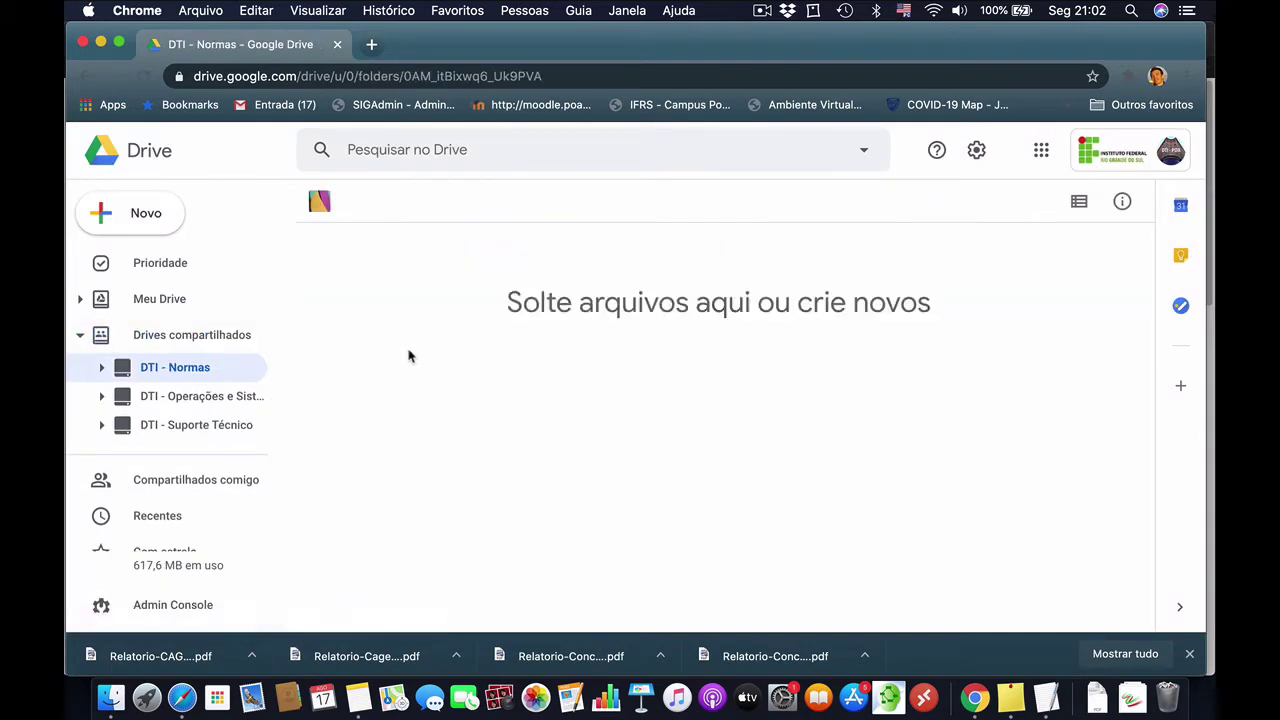
pyautogui.click(225, 400)
pyautogui.click(219, 426)
pyautogui.click(218, 401)
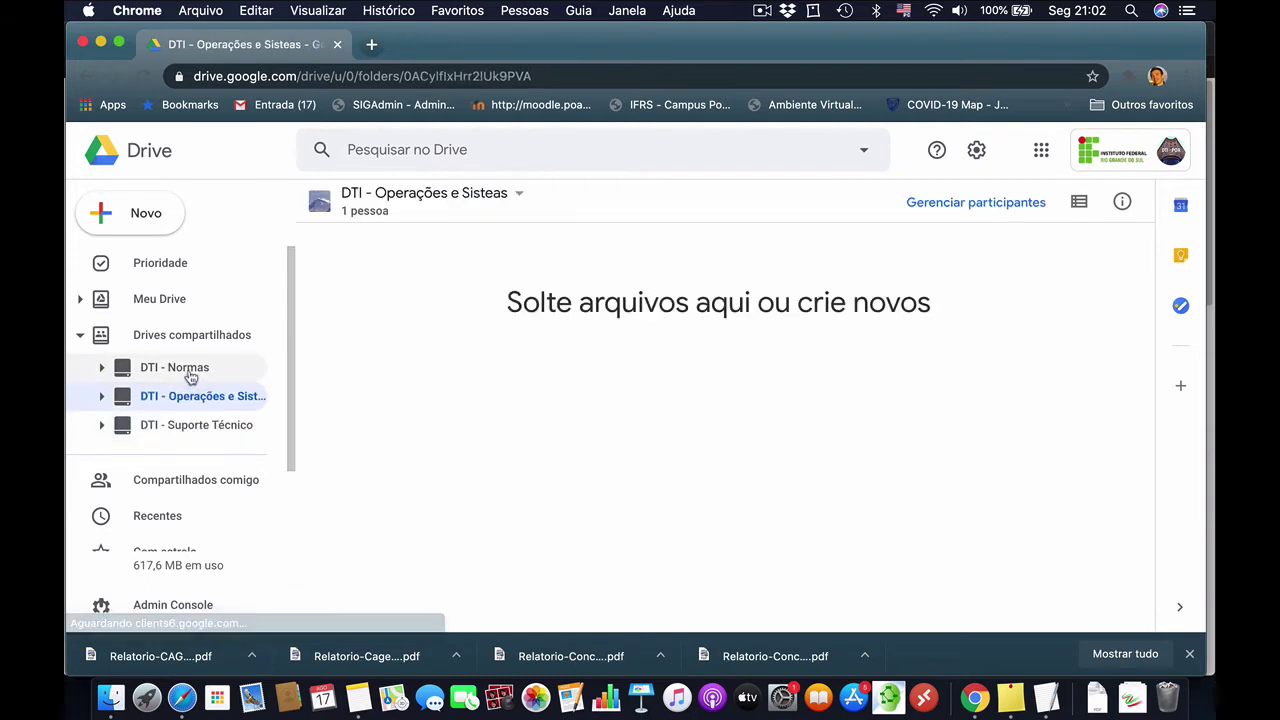
# Step: Open the DTI - Normas shared drive and upload cartilha-seguranca-internet.pdf from the local Politicas folder in Finder
pyautogui.click(190, 372)
pyautogui.click(440, 195)
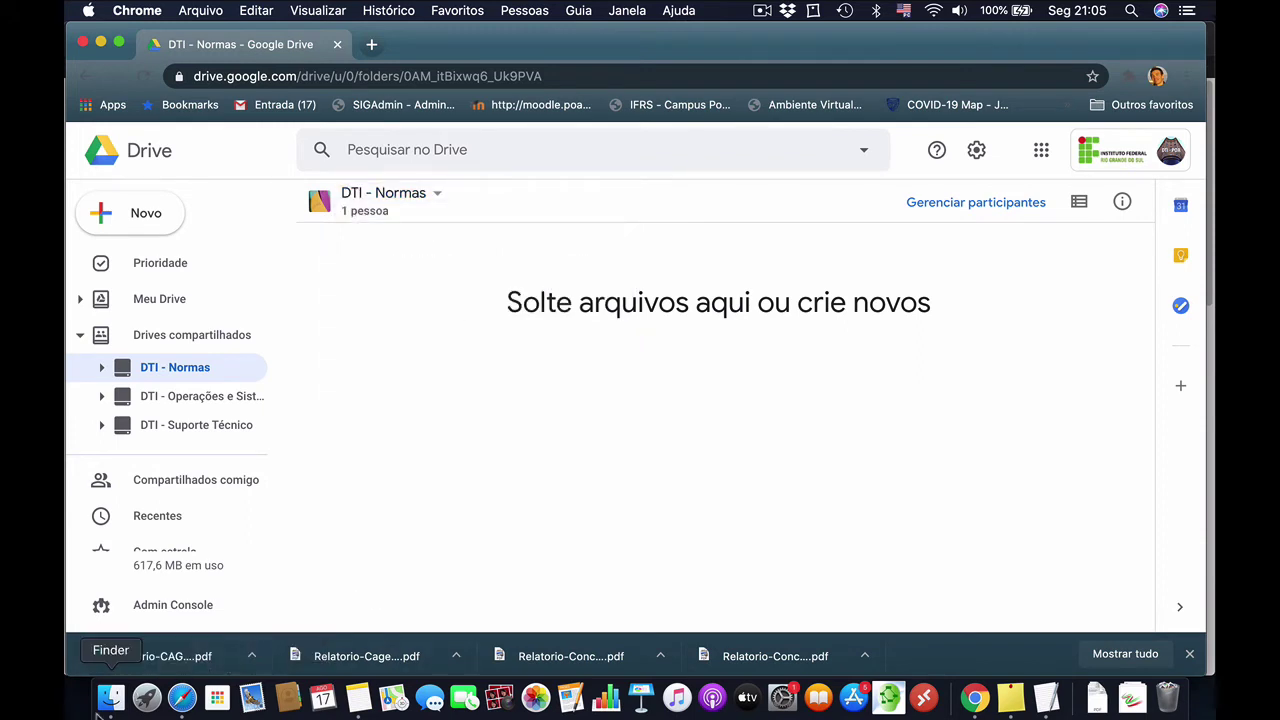
pyautogui.click(110, 700)
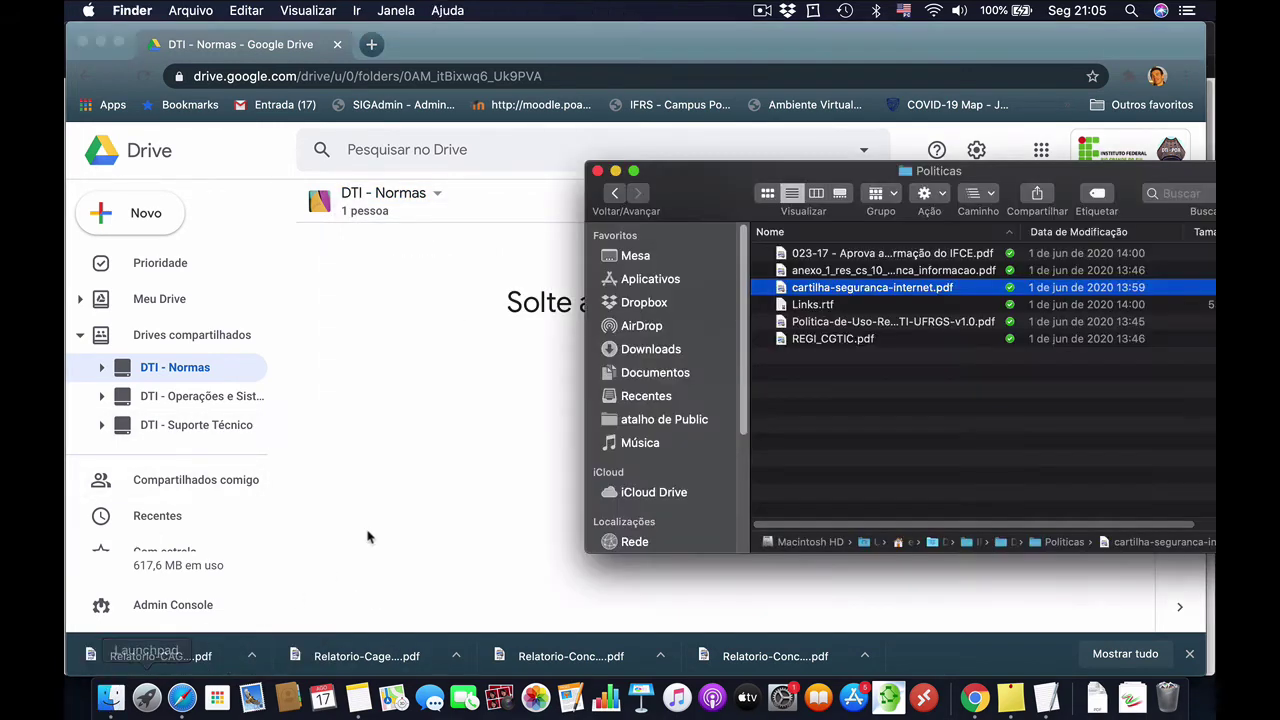
pyautogui.moveTo(790, 290); pyautogui.dragTo(390, 364)
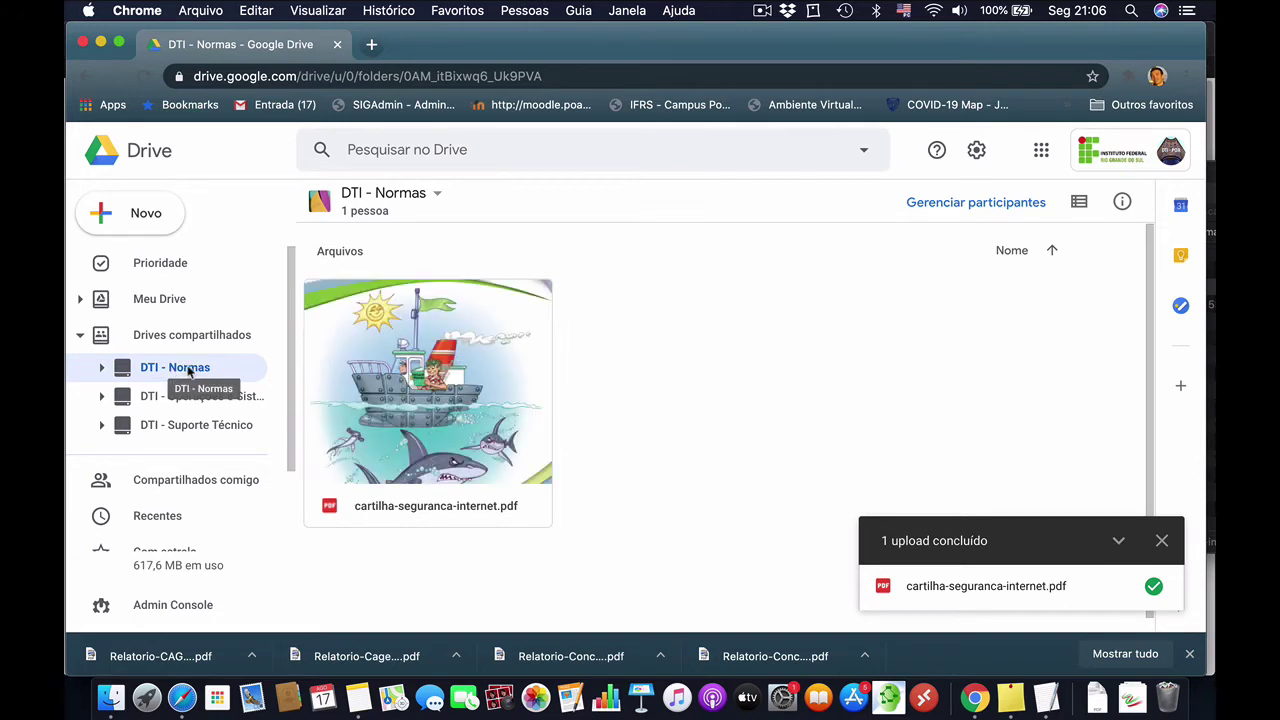
# Step: Start adding colleagues as participants of DTI - Normas with the Administrador de conteúdo role
pyautogui.click(437, 193)
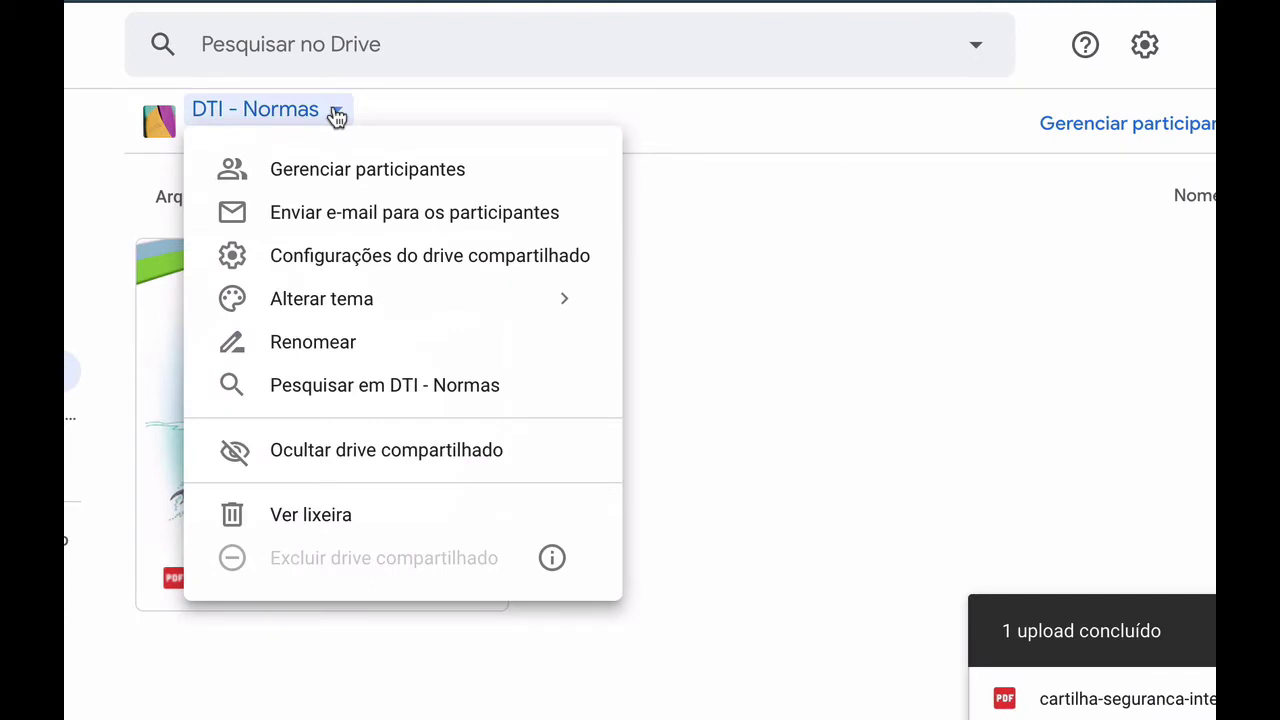
pyautogui.click(350, 170)
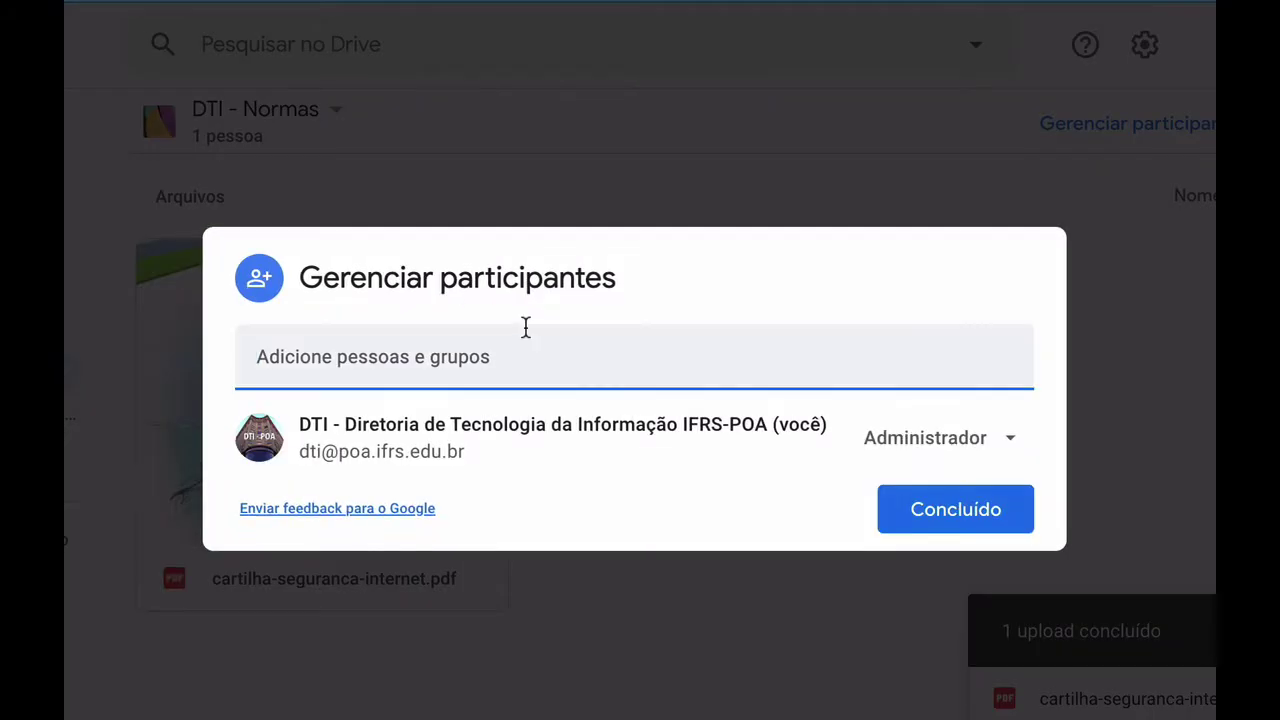
pyautogui.click(519, 367)
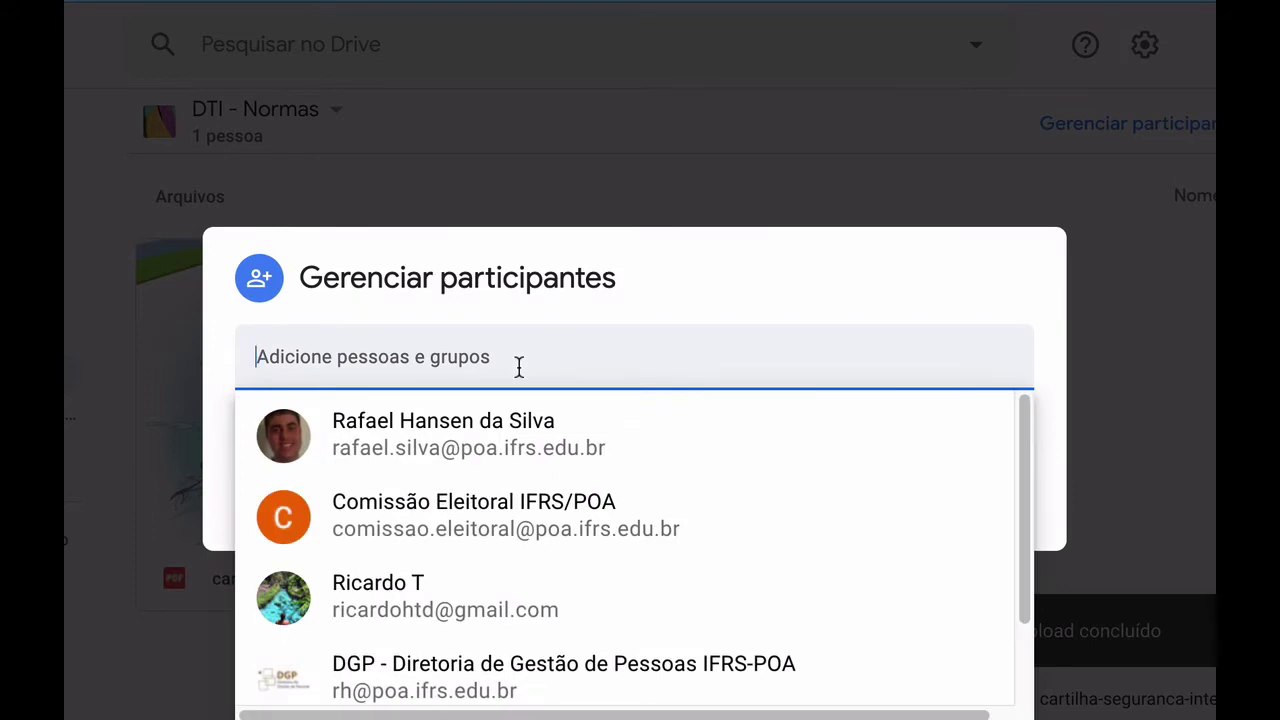
pyautogui.click(500, 434)
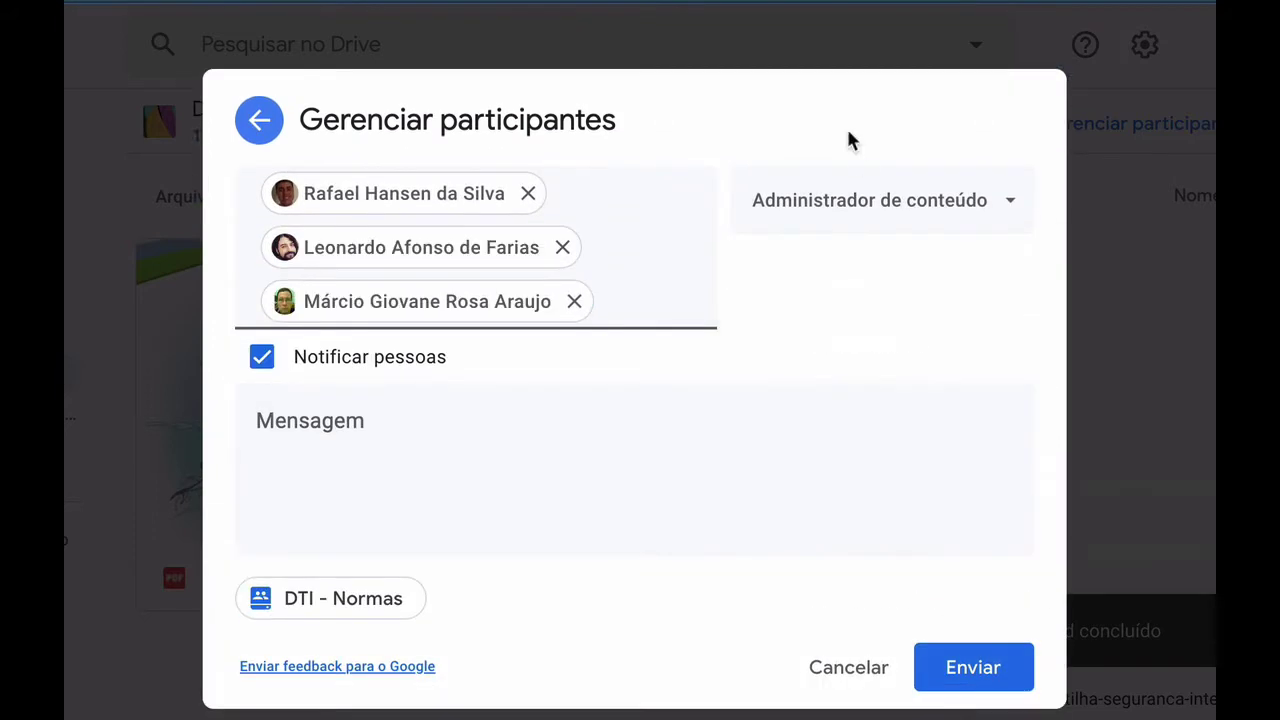
pyautogui.click(849, 193)
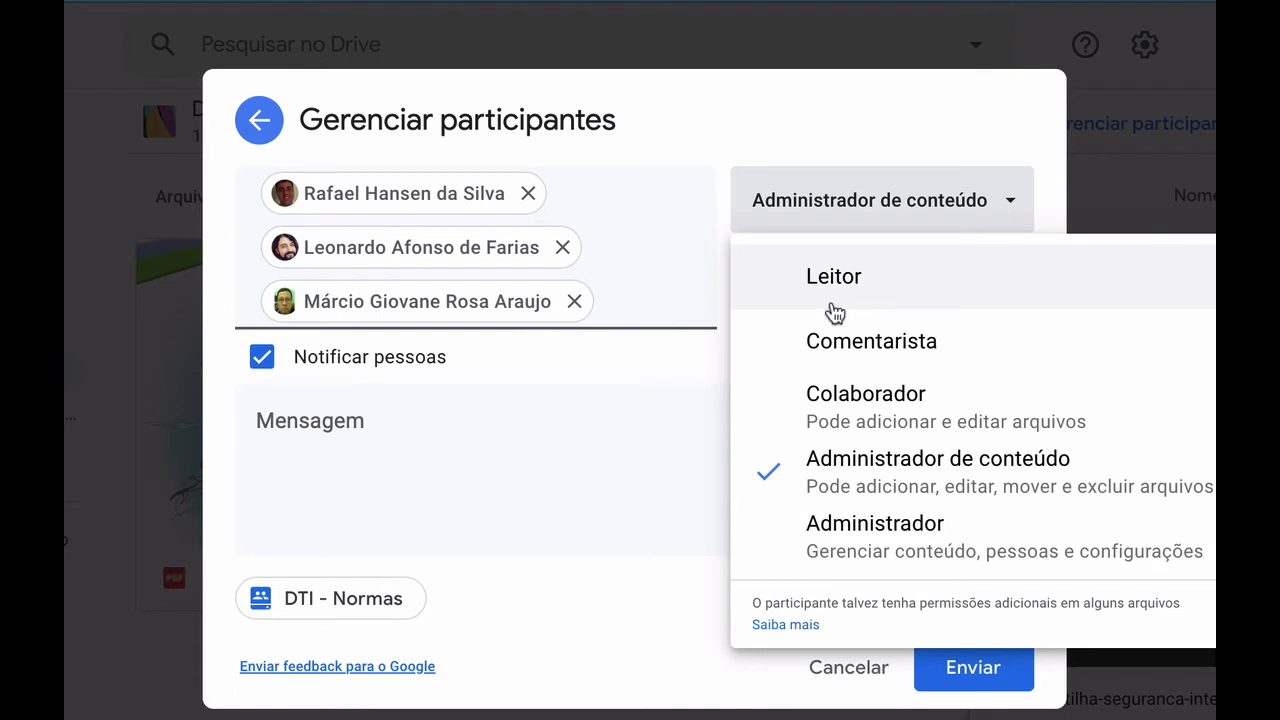
pyautogui.click(860, 465)
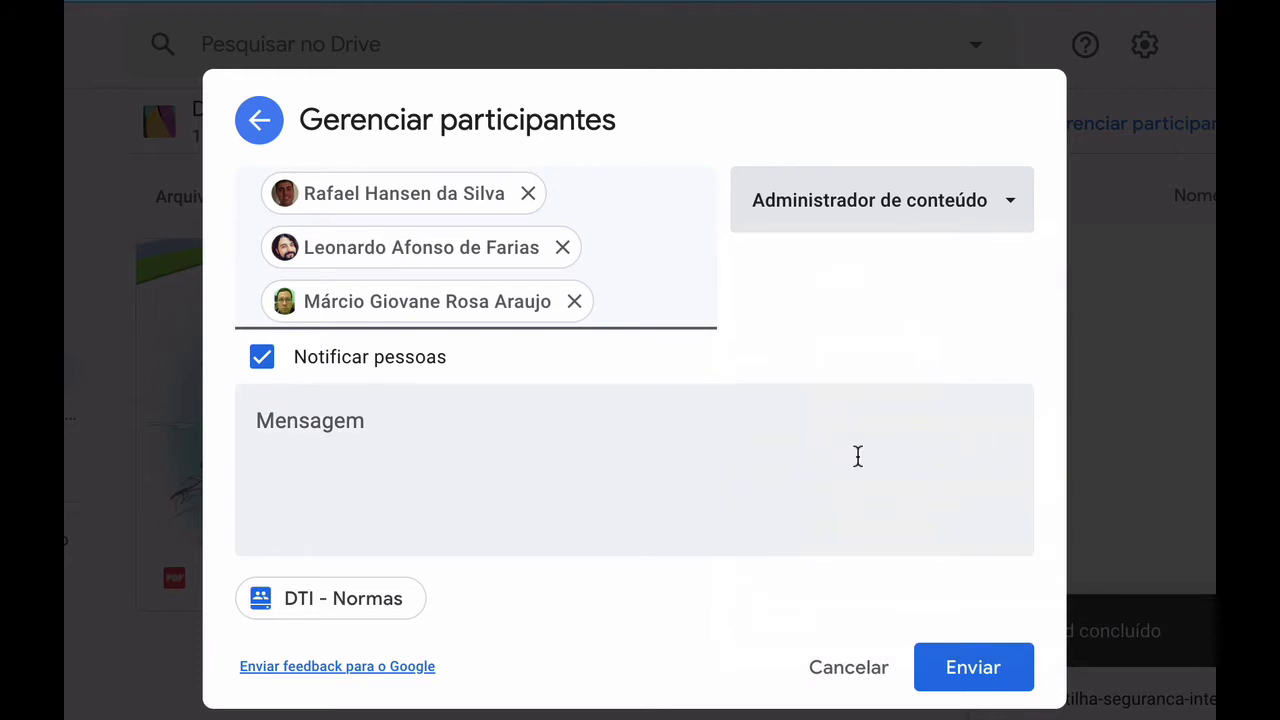
# Step: Find another colleague by name with "fabi" and include them among the new participants
pyautogui.click(644, 300)
pyautogui.write('fabi')
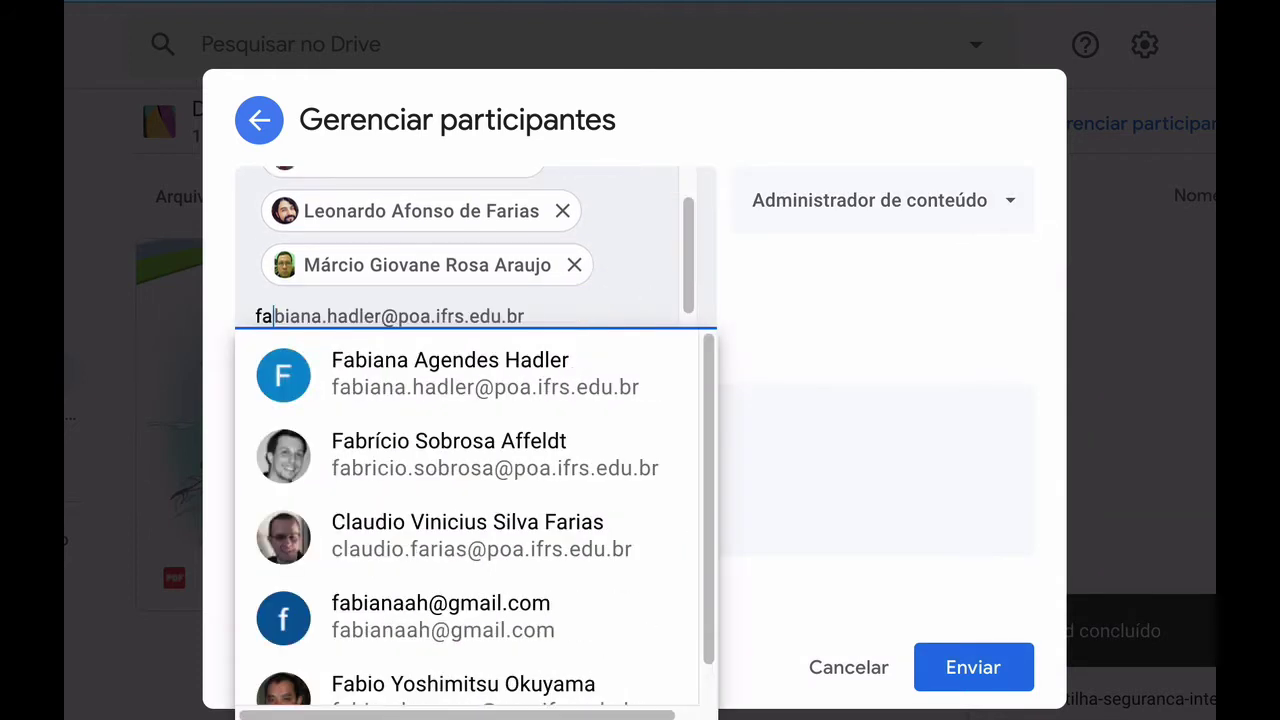
pyautogui.click(580, 374)
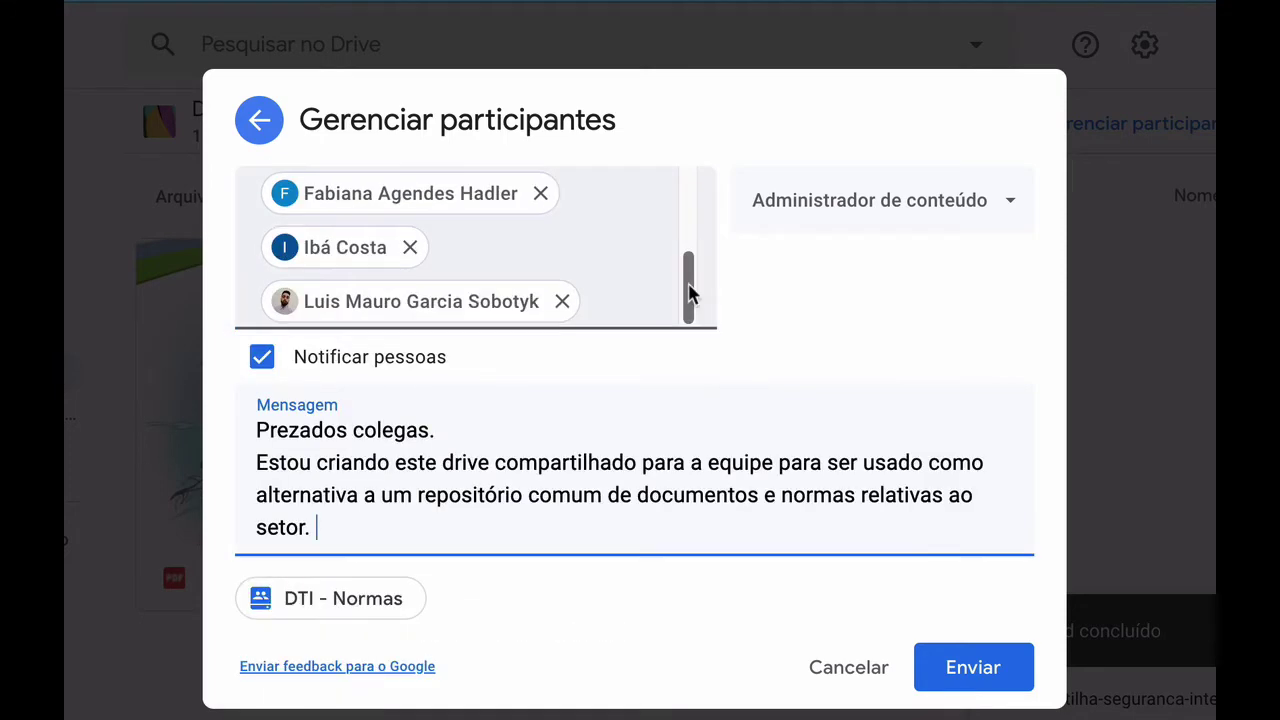
# Step: Review the recipients and the message about the team's document repository, and send the invitations with Notificar pessoas enabled
pyautogui.moveTo(688, 292); pyautogui.dragTo(781, 336)
pyautogui.click(781, 336)
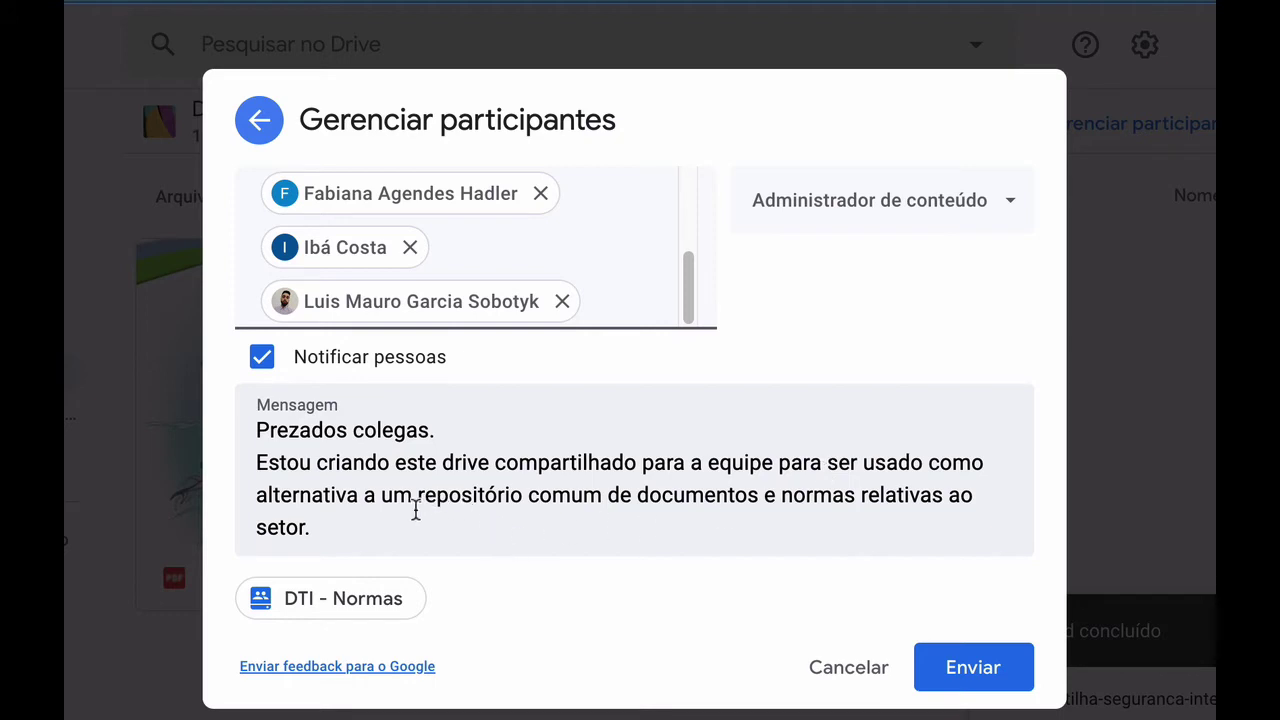
pyautogui.moveTo(419, 497); pyautogui.dragTo(888, 505)
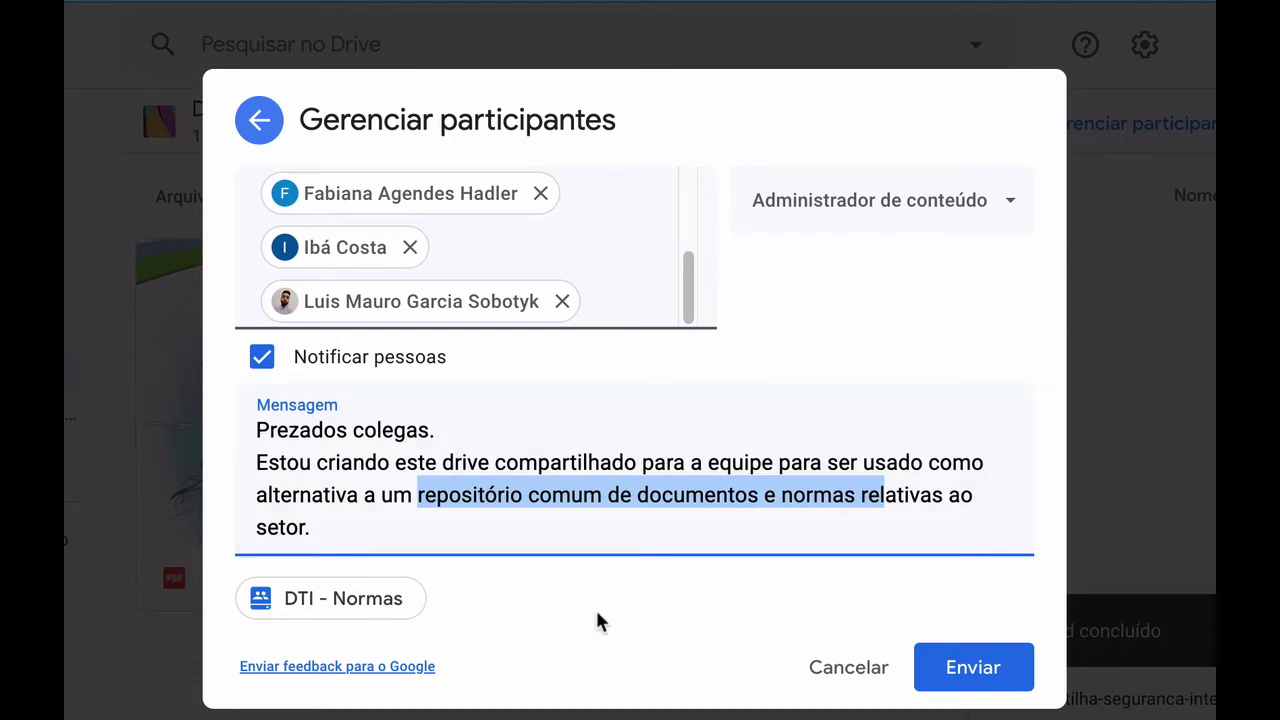
pyautogui.click(953, 675)
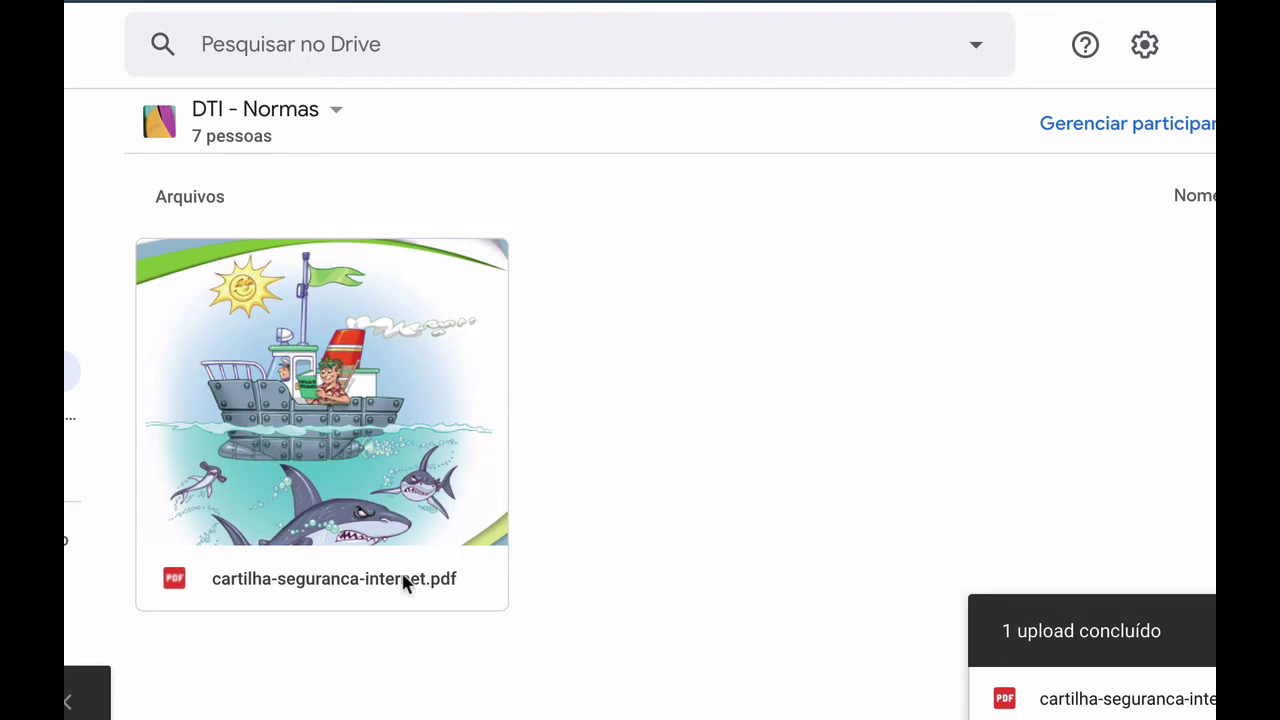
# Step: Review the participants of DTI - Normas and their access roles, and close the participant list
pyautogui.click(260, 148)
pyautogui.scroll(-2, 717, 443)
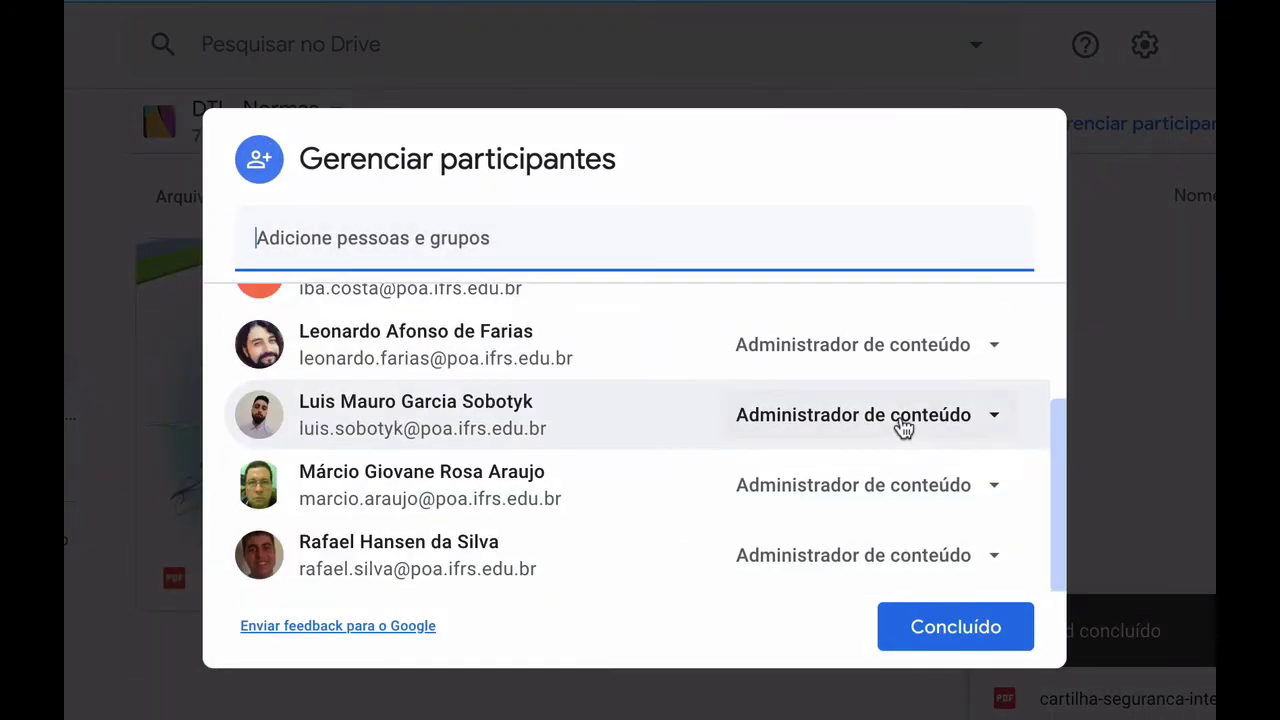
pyautogui.scroll(2, 903, 426)
pyautogui.click(1089, 339)
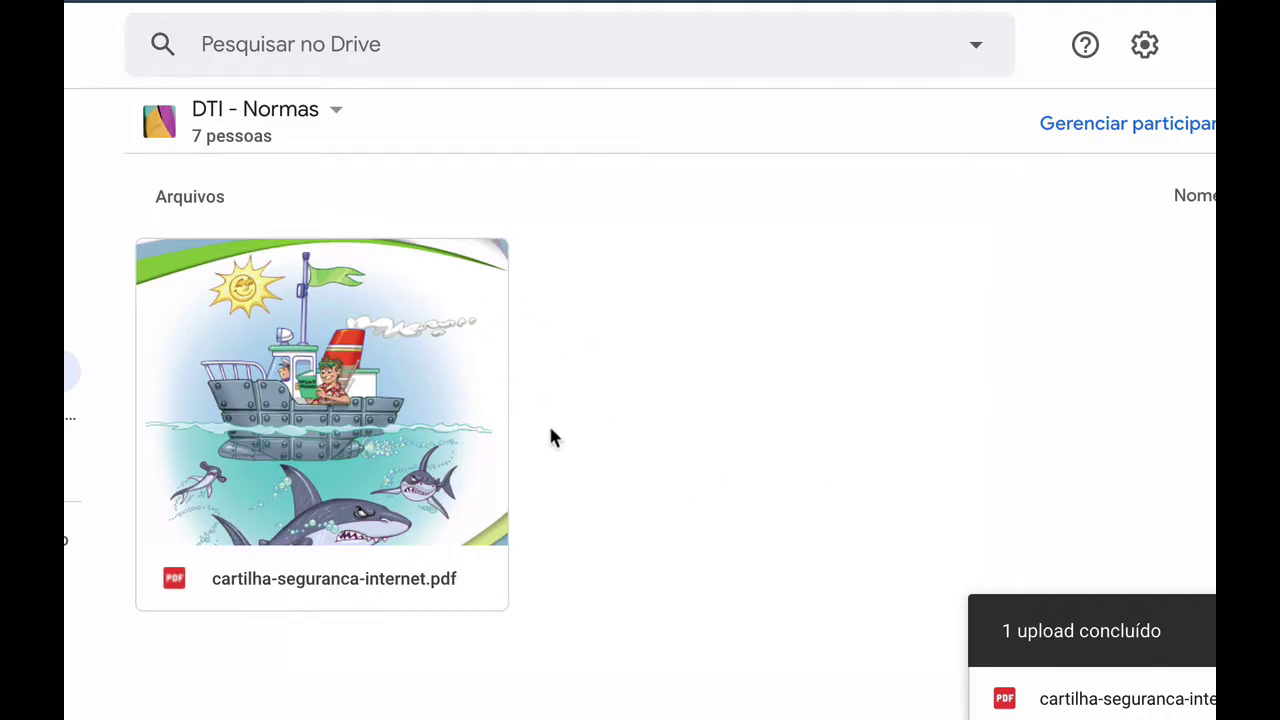
# Step: Display the options for creating folders, uploading files and creating Google documents inside DTI - Normas
pyautogui.rightClick(603, 390)
pyautogui.click(578, 286)
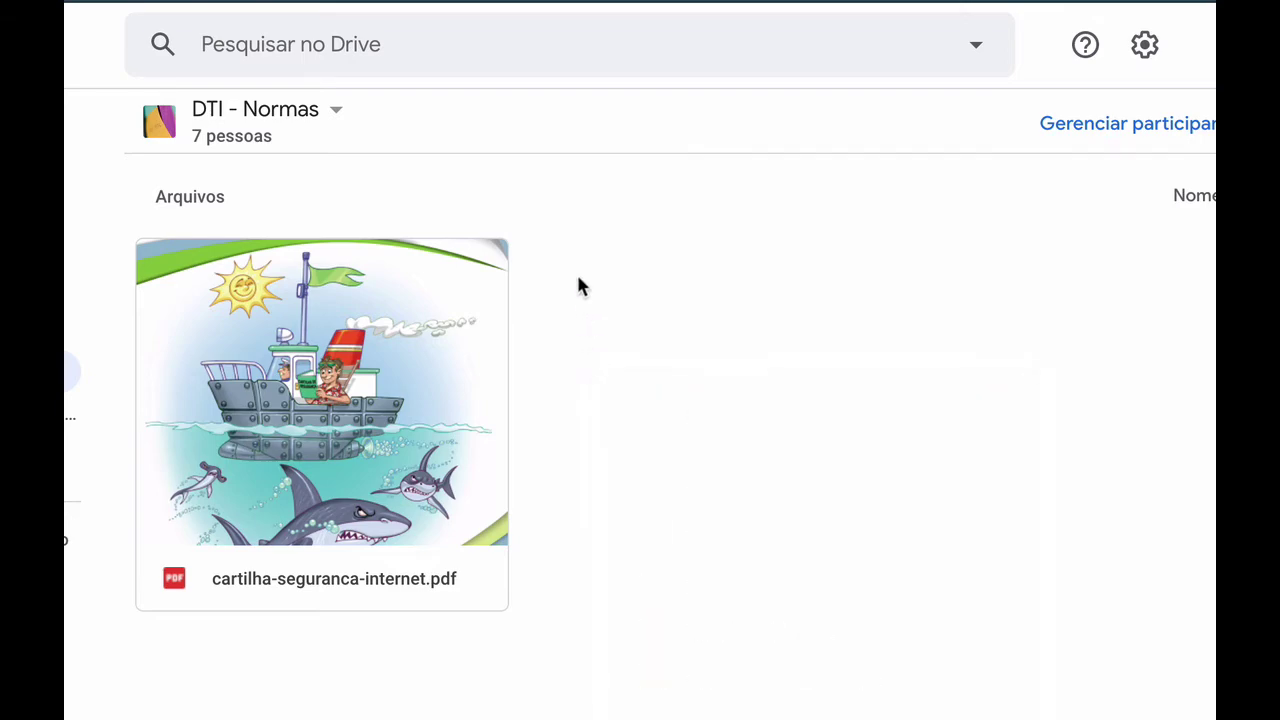
pyautogui.rightClick(578, 286)
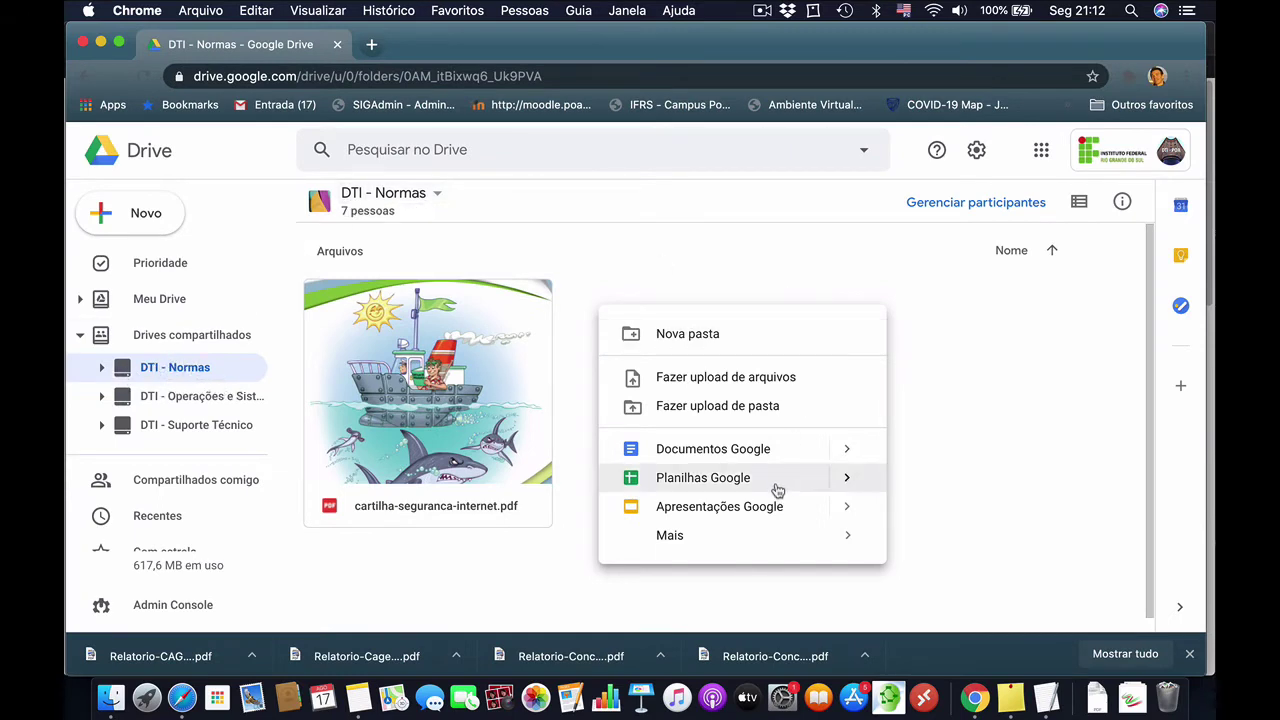
# Step: Examine the file types that can be created in DTI - Normas, including the additional ones under Mais, and close the list
pyautogui.click(846, 449)
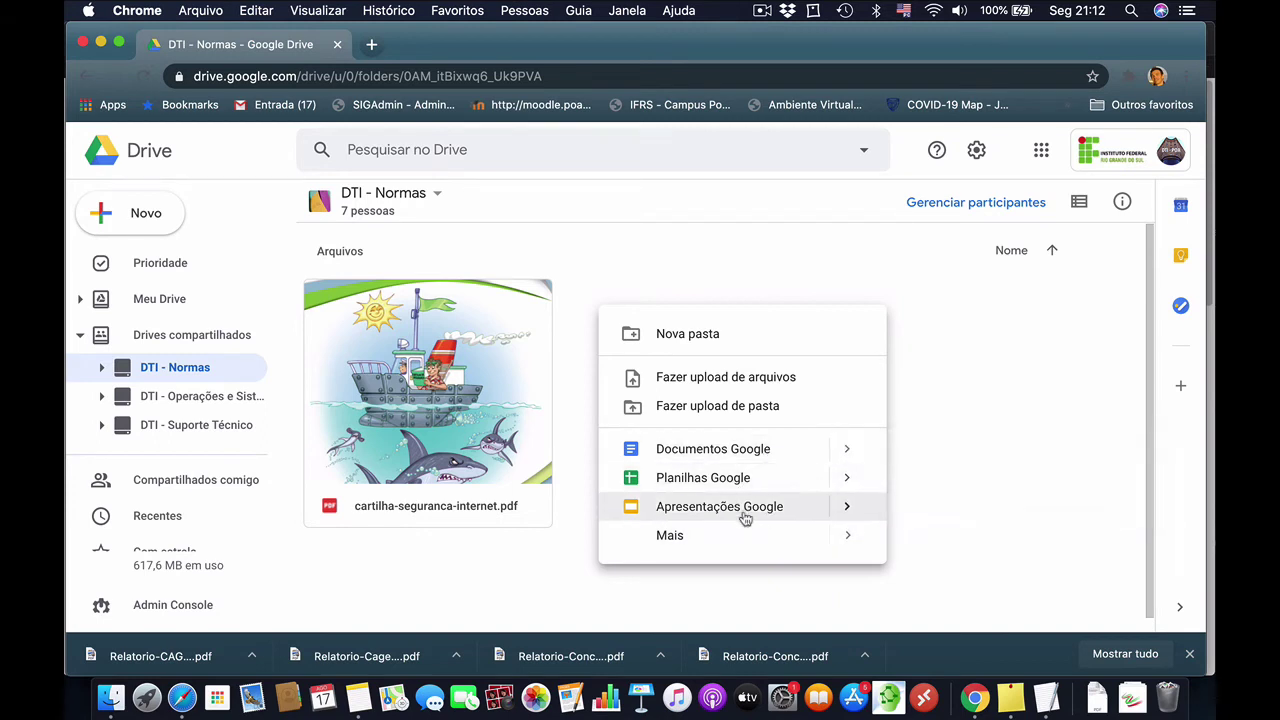
pyautogui.click(835, 539)
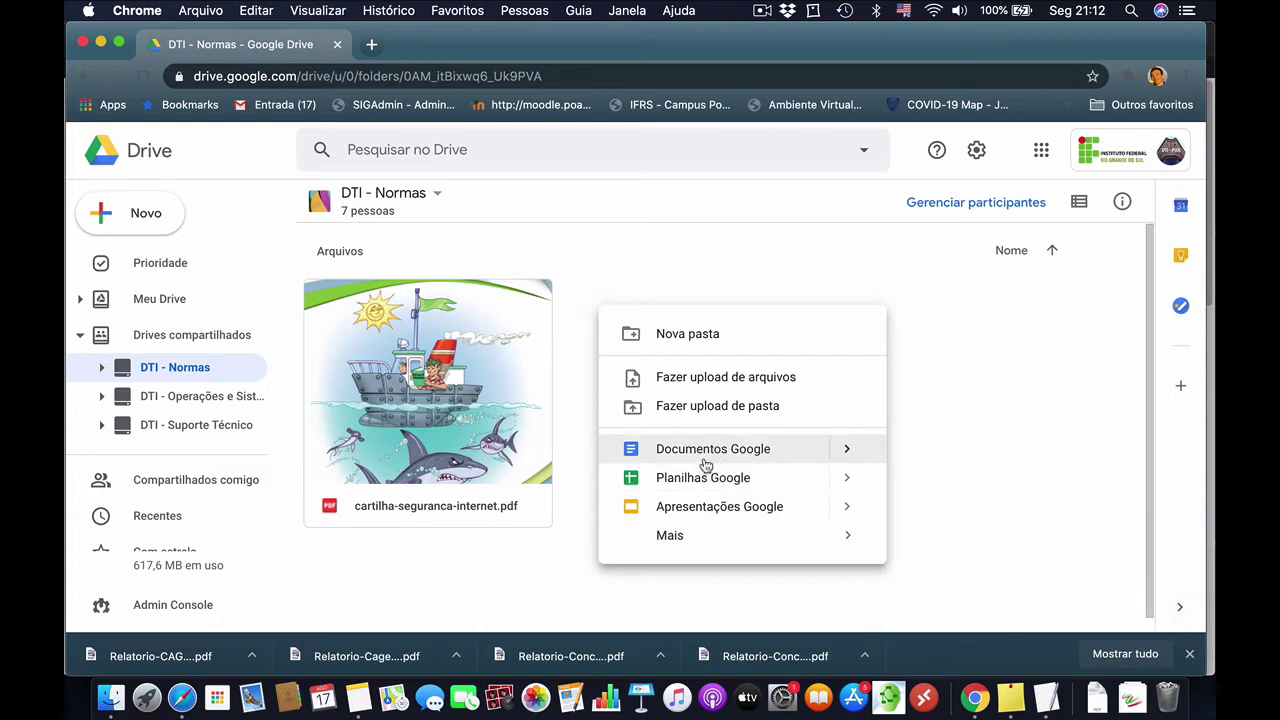
pyautogui.moveTo(826, 531)
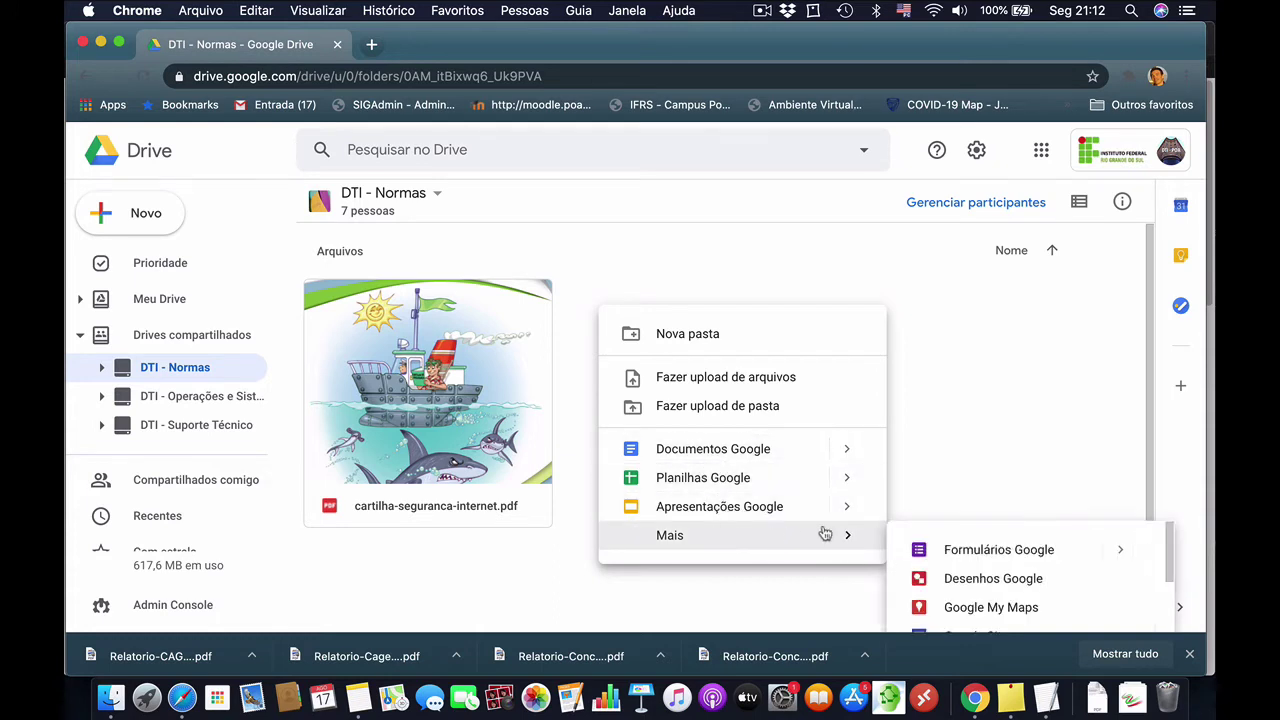
pyautogui.click(968, 335)
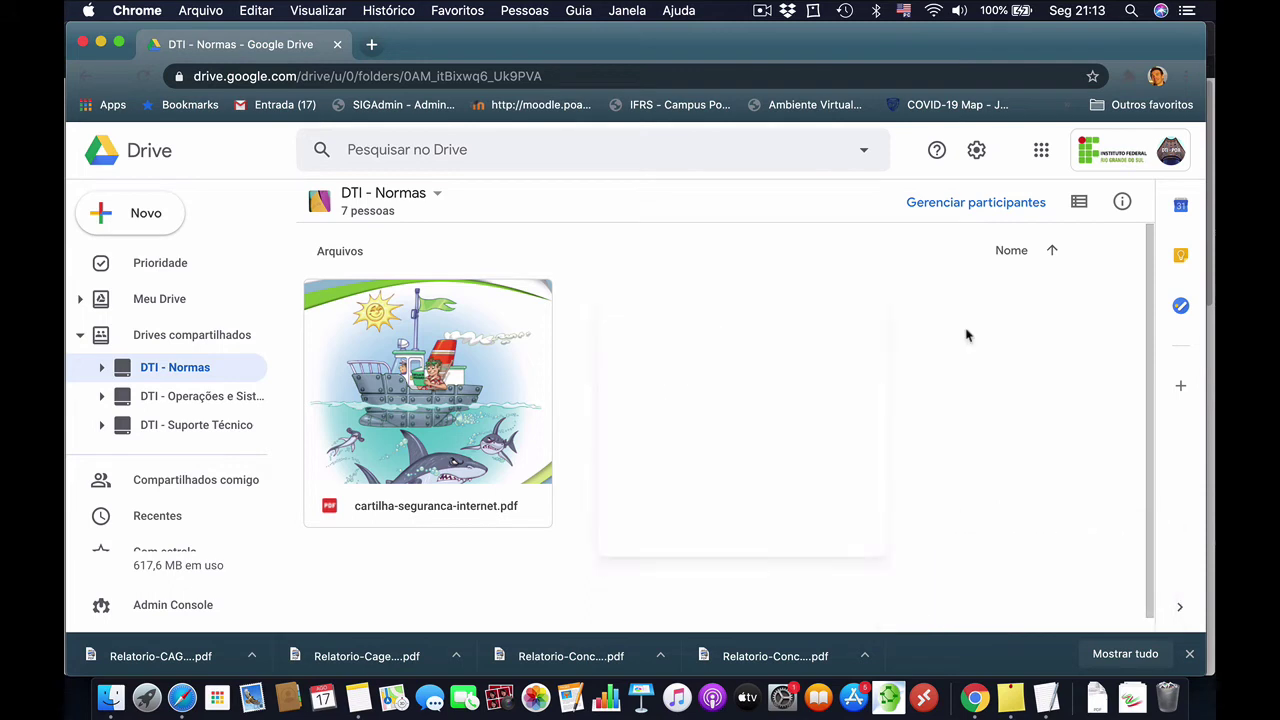
pyautogui.rightClick(626, 418)
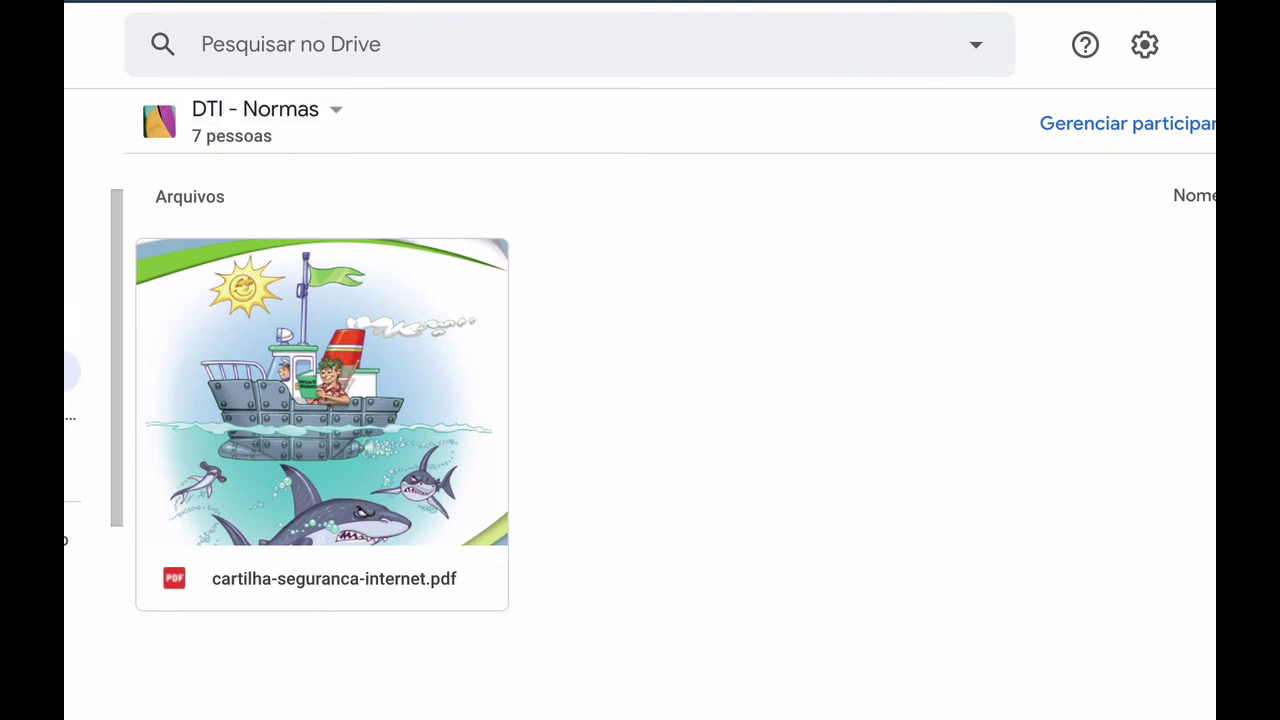
# Step: View the participants and access roles of DTI - Normas through the drive's own options, and close the participant list
pyautogui.click(336, 112)
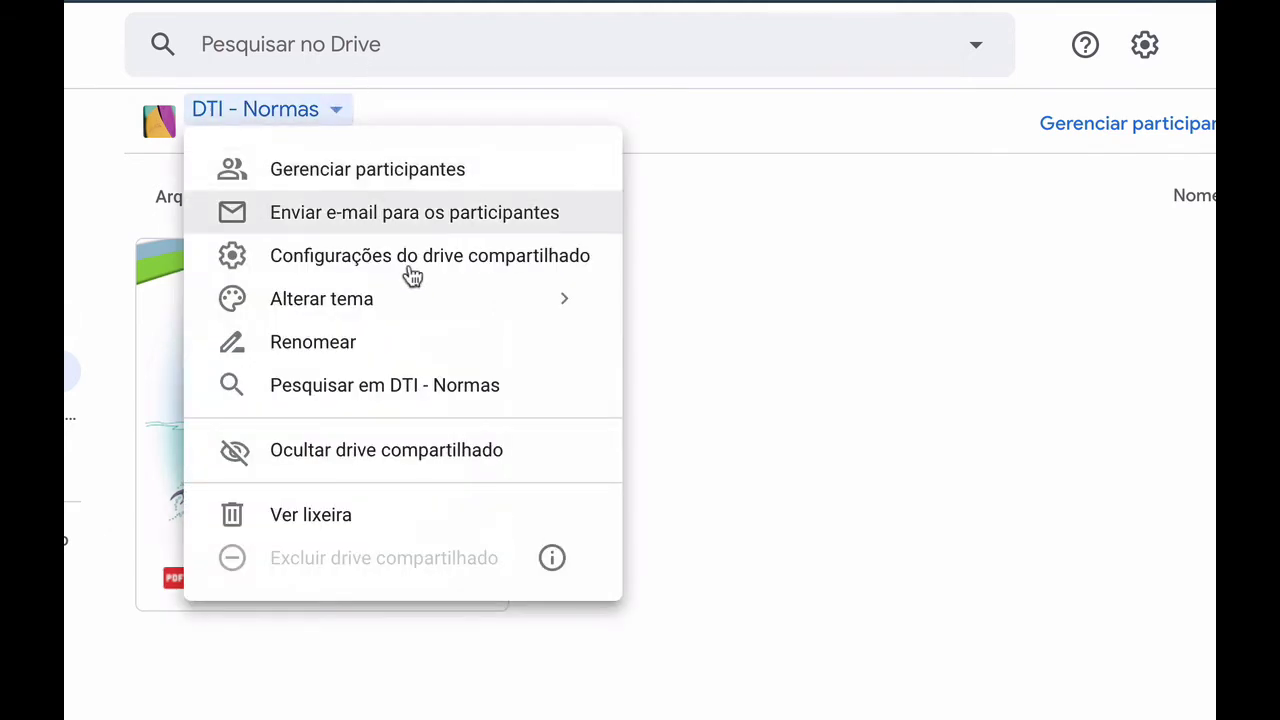
pyautogui.click(409, 159)
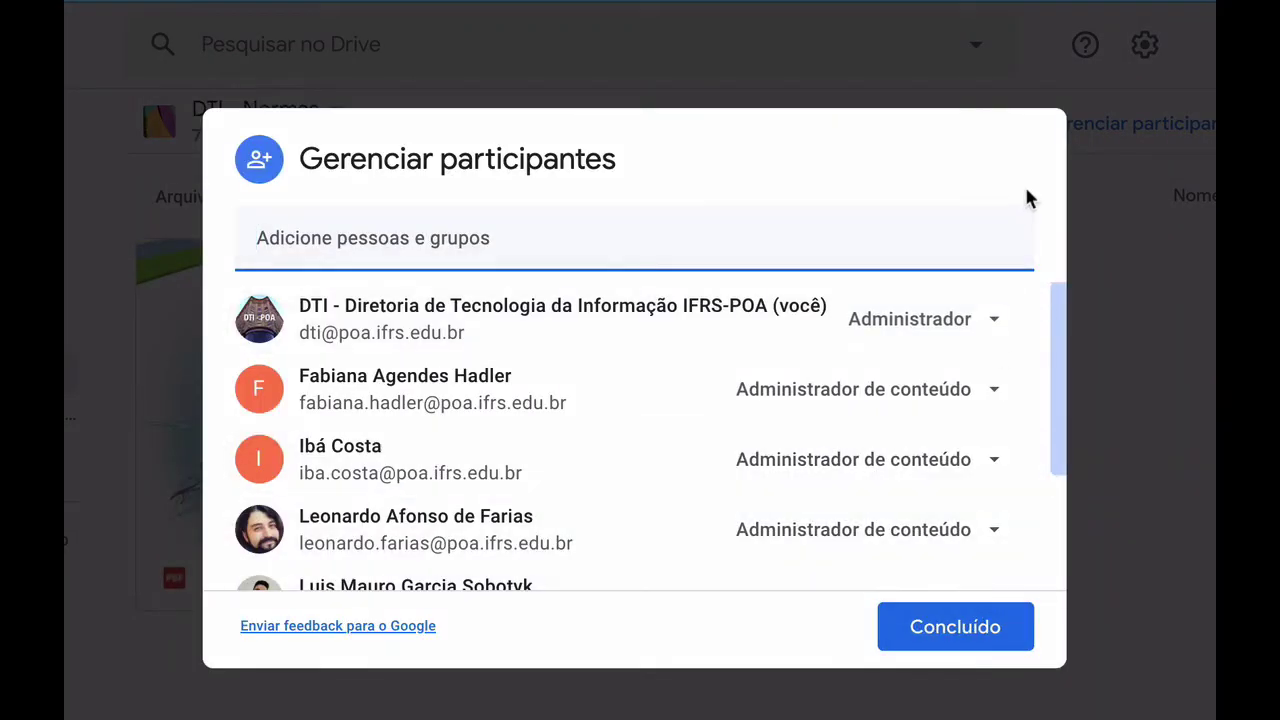
pyautogui.click(1014, 646)
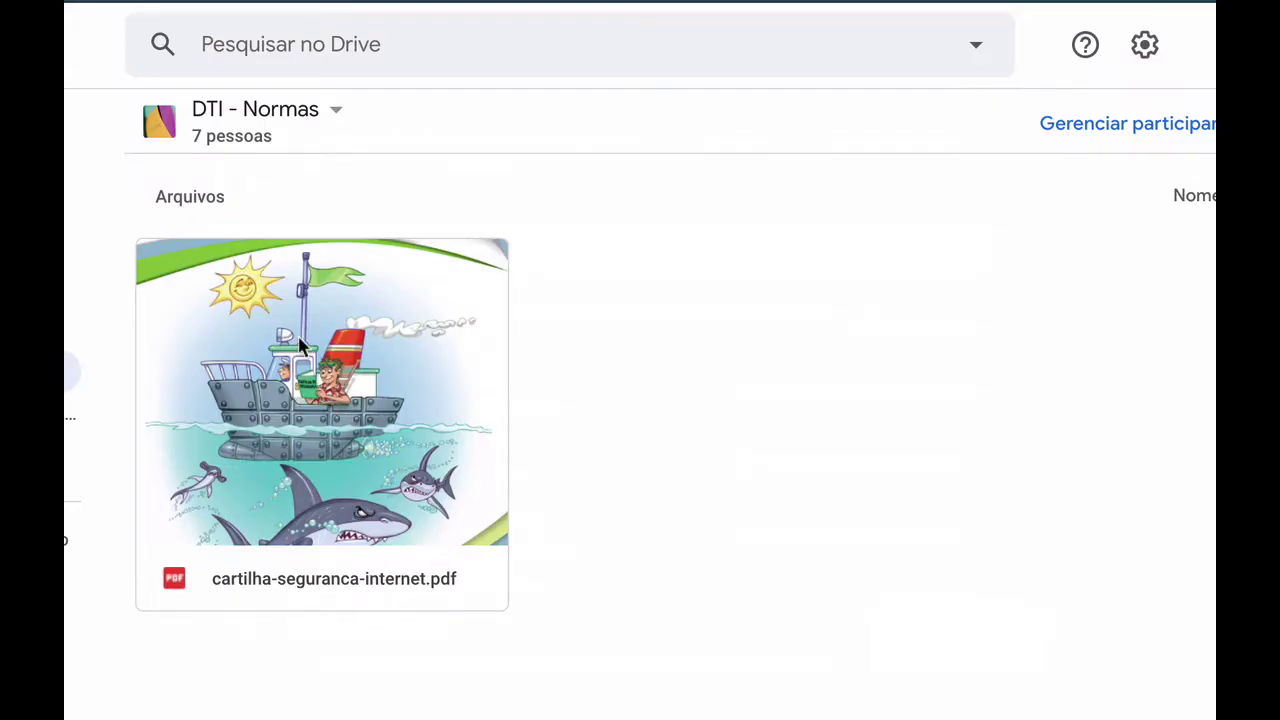
# Step: Review the form for e-mailing the participants of DTI - Normas, including recipients, subject and message, and cancel without sending
pyautogui.click(336, 116)
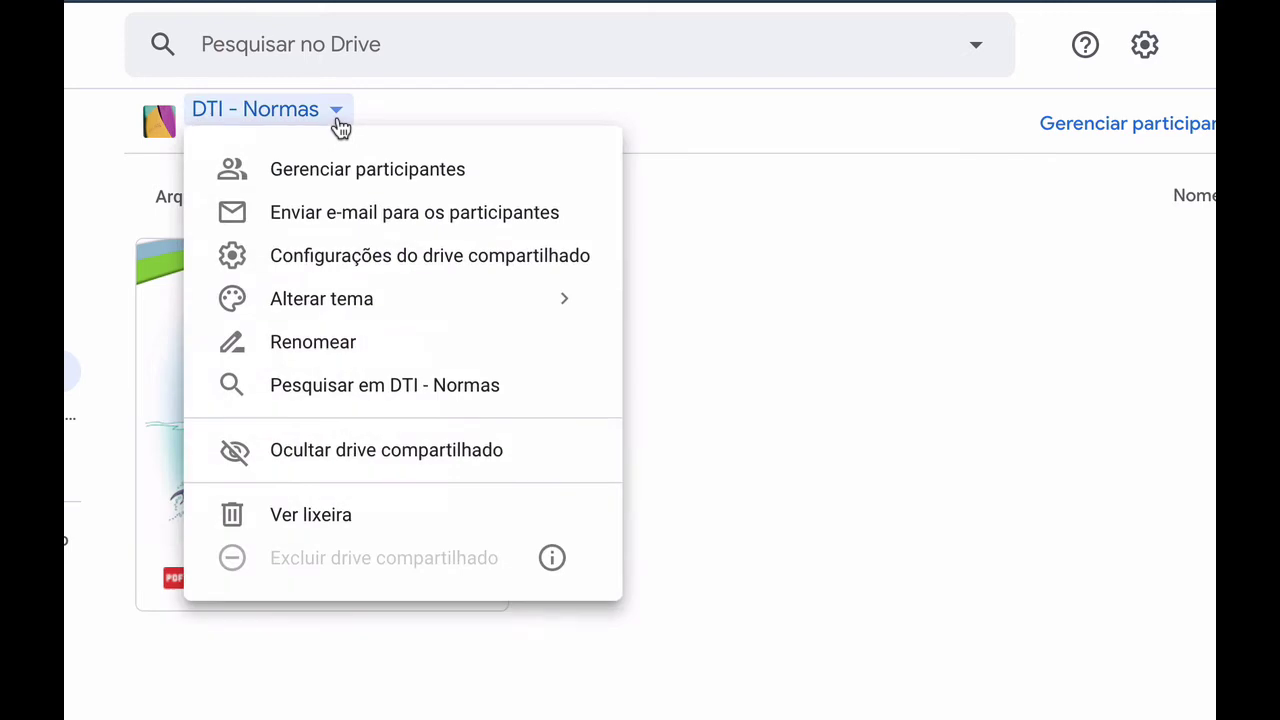
pyautogui.click(390, 212)
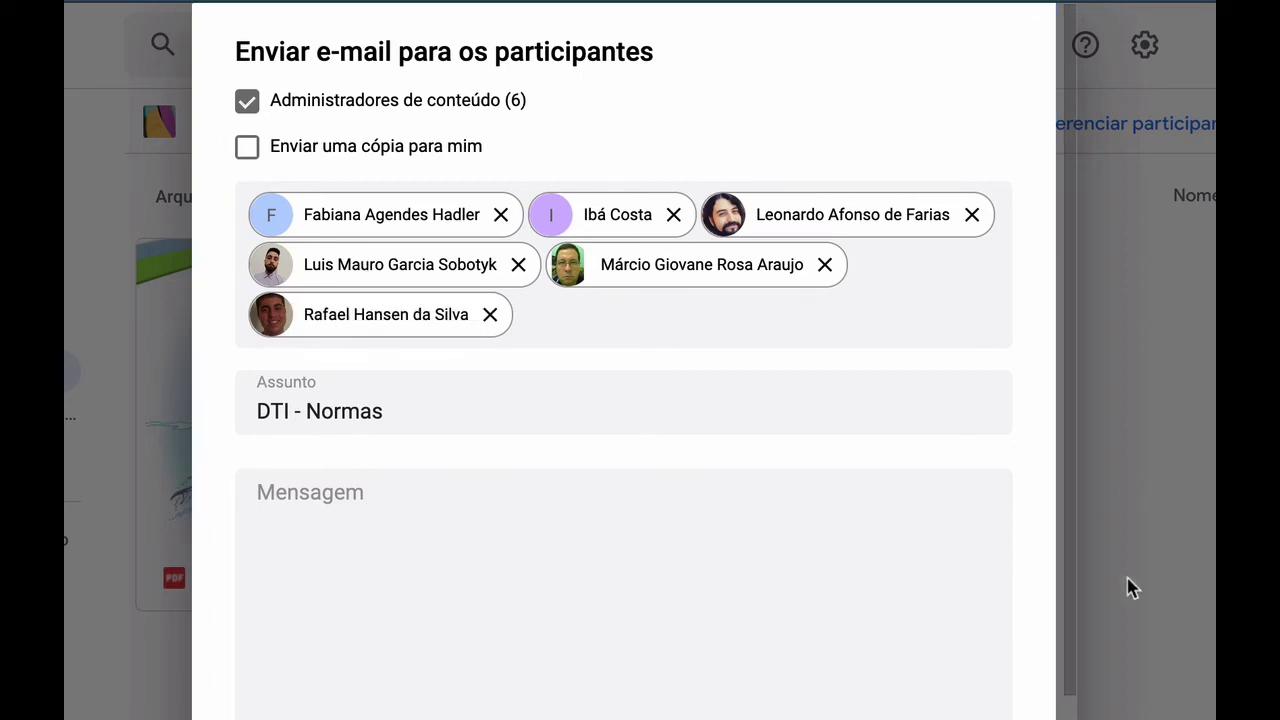
pyautogui.scroll(-2, 1071, 634)
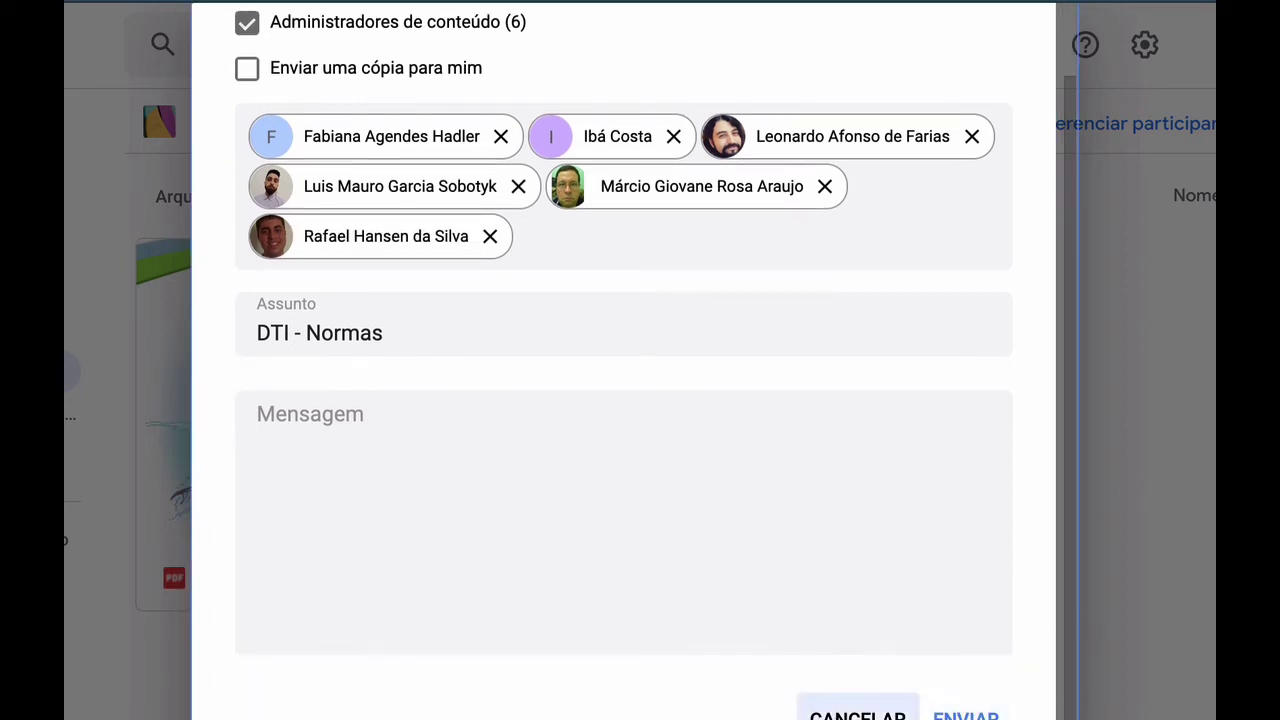
pyautogui.click(857, 714)
# Step: Examine the DTI - Normas settings for sharing outside IFRS - Campus Porto Alegre, sharing with non-participants, and downloading, copying and printing
pyautogui.click(329, 112)
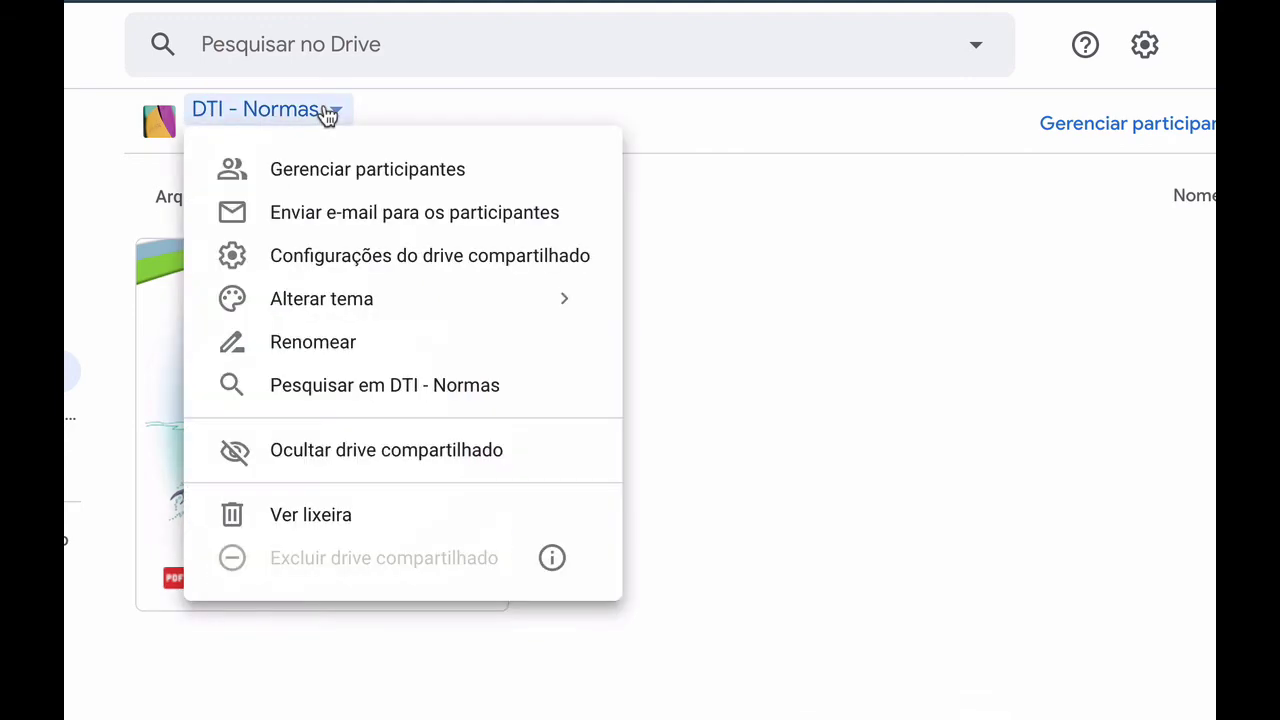
pyautogui.click(420, 266)
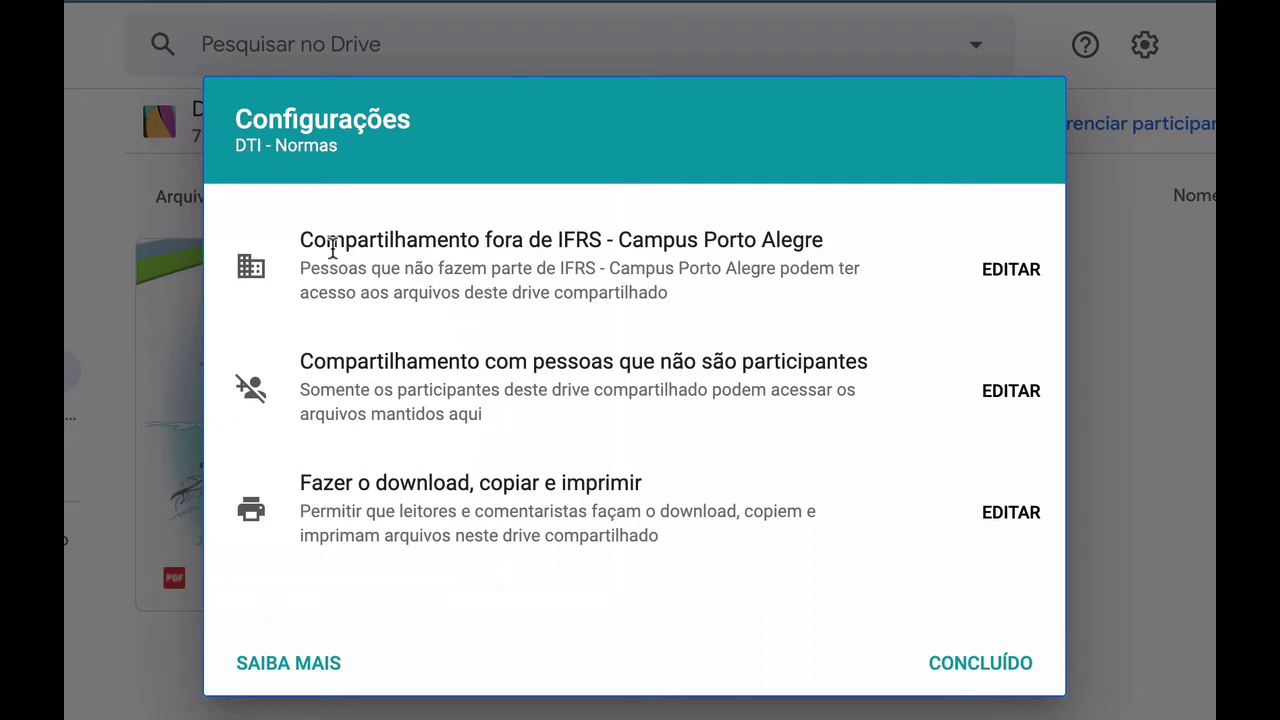
pyautogui.moveTo(331, 244); pyautogui.dragTo(852, 246)
pyautogui.click(852, 246)
pyautogui.moveTo(472, 270); pyautogui.dragTo(302, 268)
pyautogui.tripleClick(324, 250)
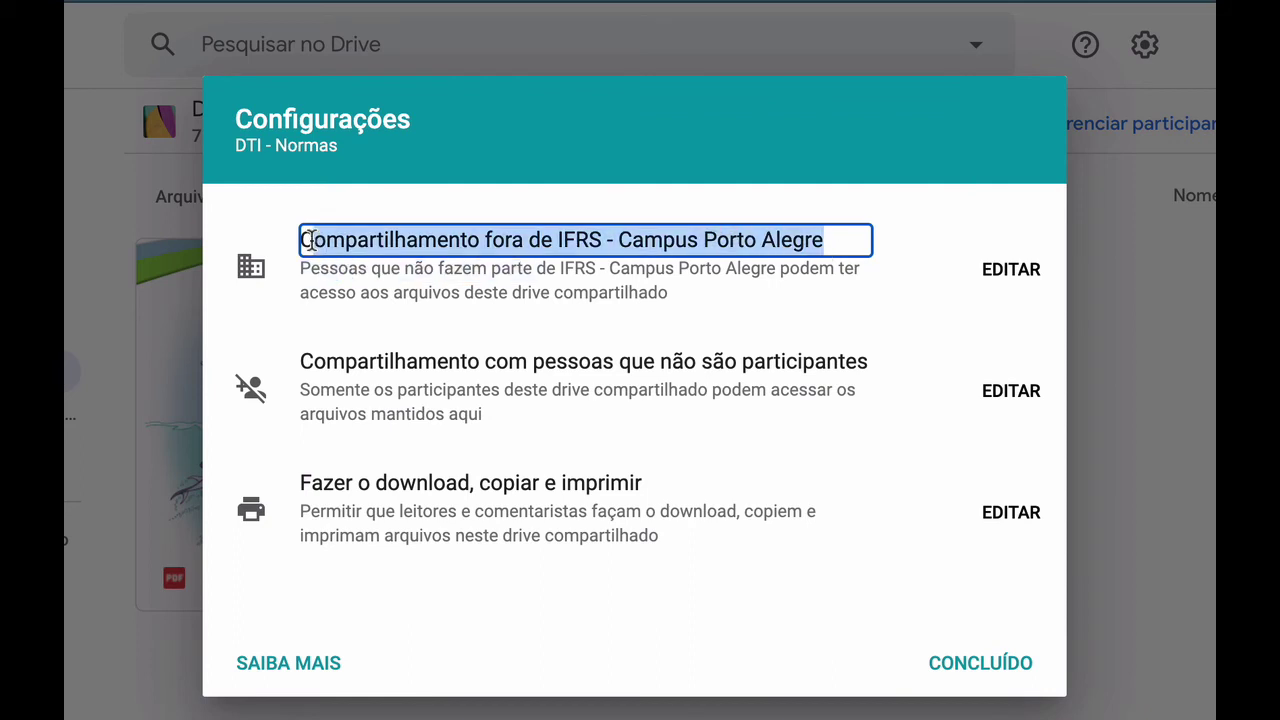
pyautogui.click(442, 277)
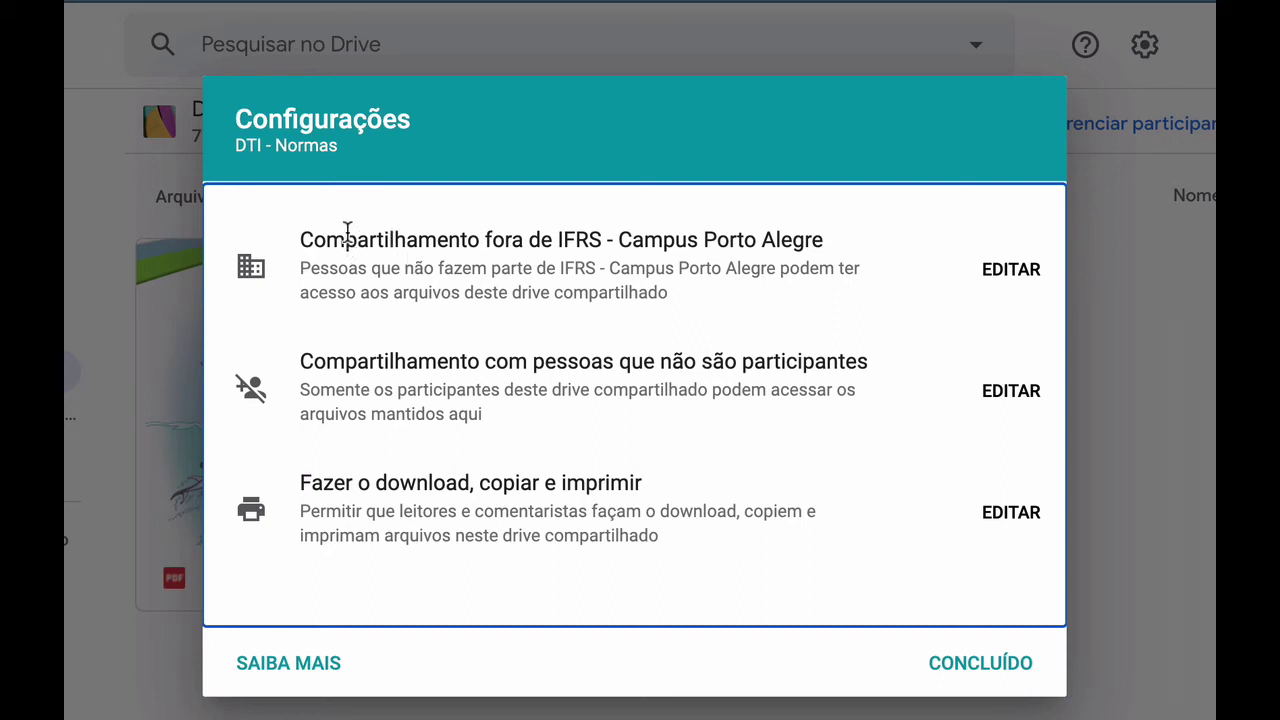
pyautogui.moveTo(315, 247); pyautogui.dragTo(831, 248)
pyautogui.click(828, 300)
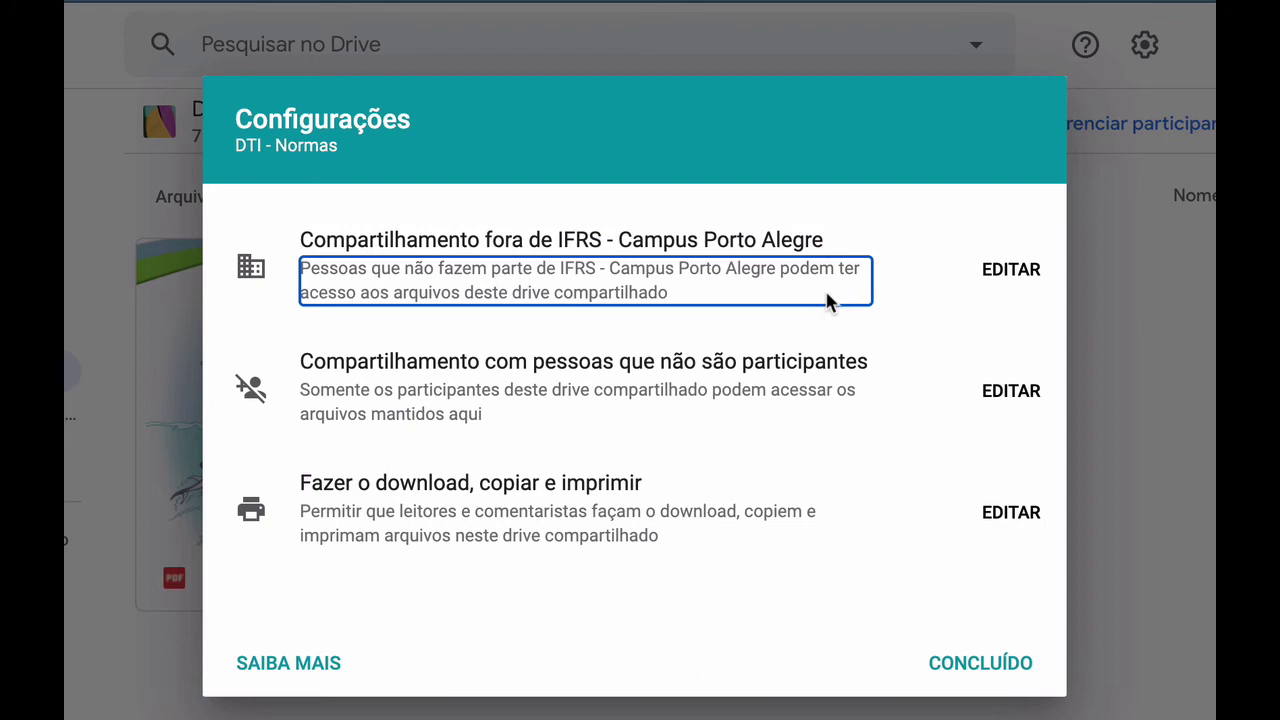
pyautogui.click(874, 324)
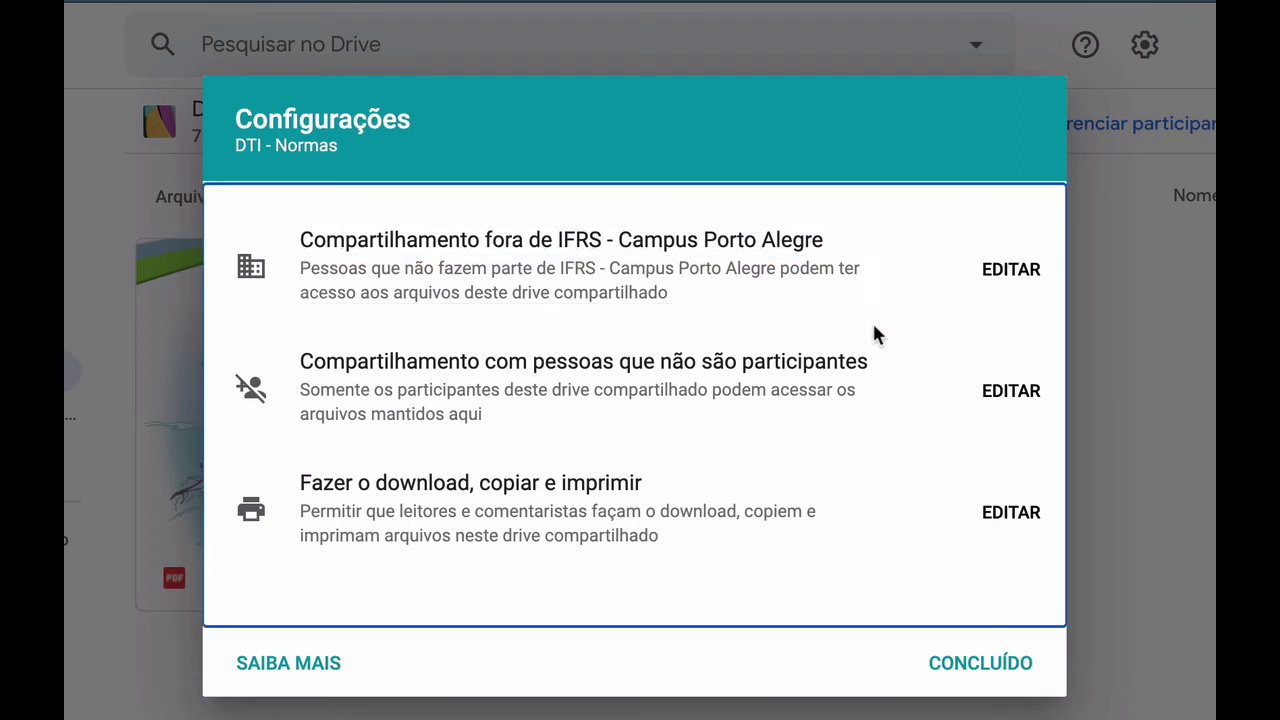
pyautogui.moveTo(378, 360); pyautogui.dragTo(826, 360)
pyautogui.click(822, 488)
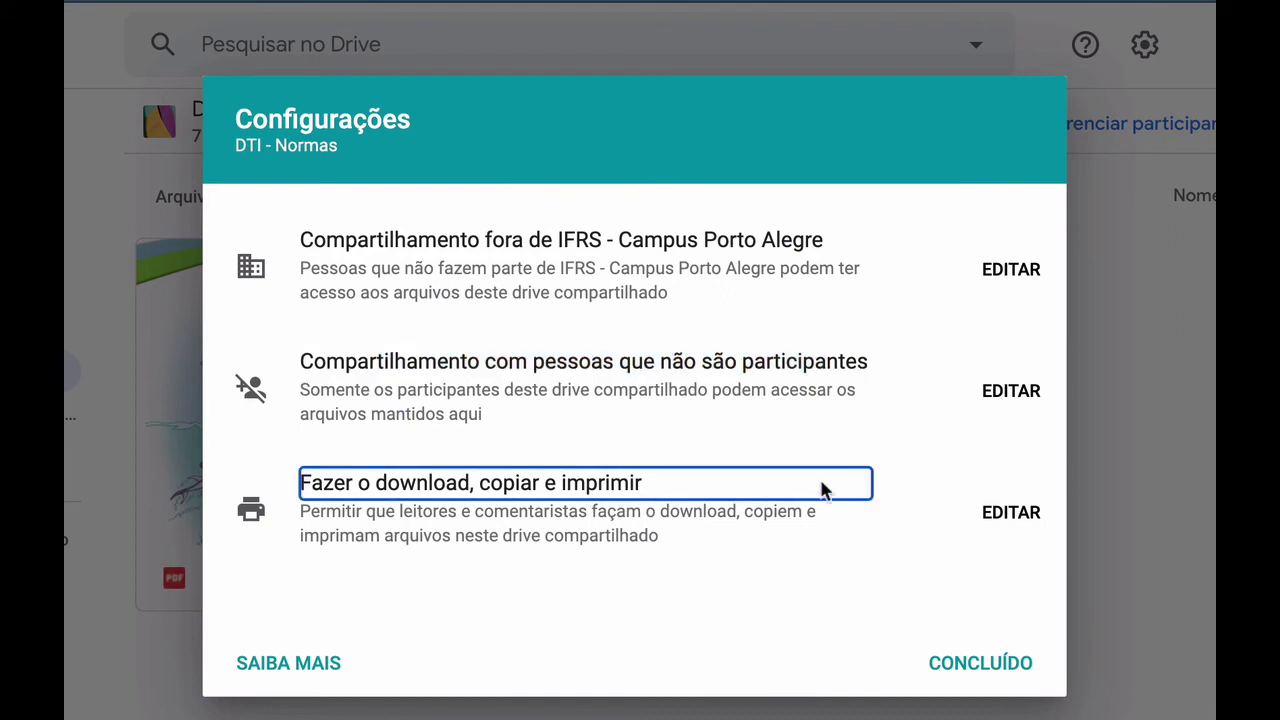
# Step: View the download, copy and print choices for readers and commenters, cancel without changes, and close the drive settings
pyautogui.click(1007, 518)
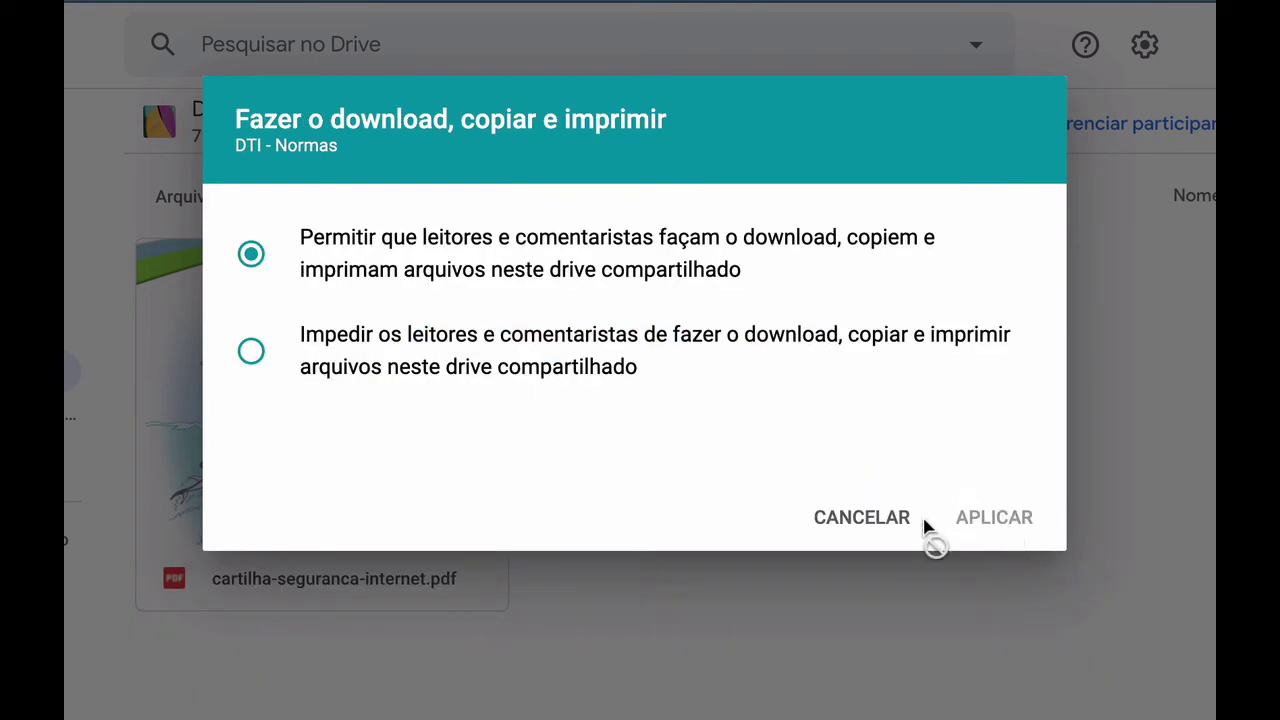
pyautogui.click(866, 520)
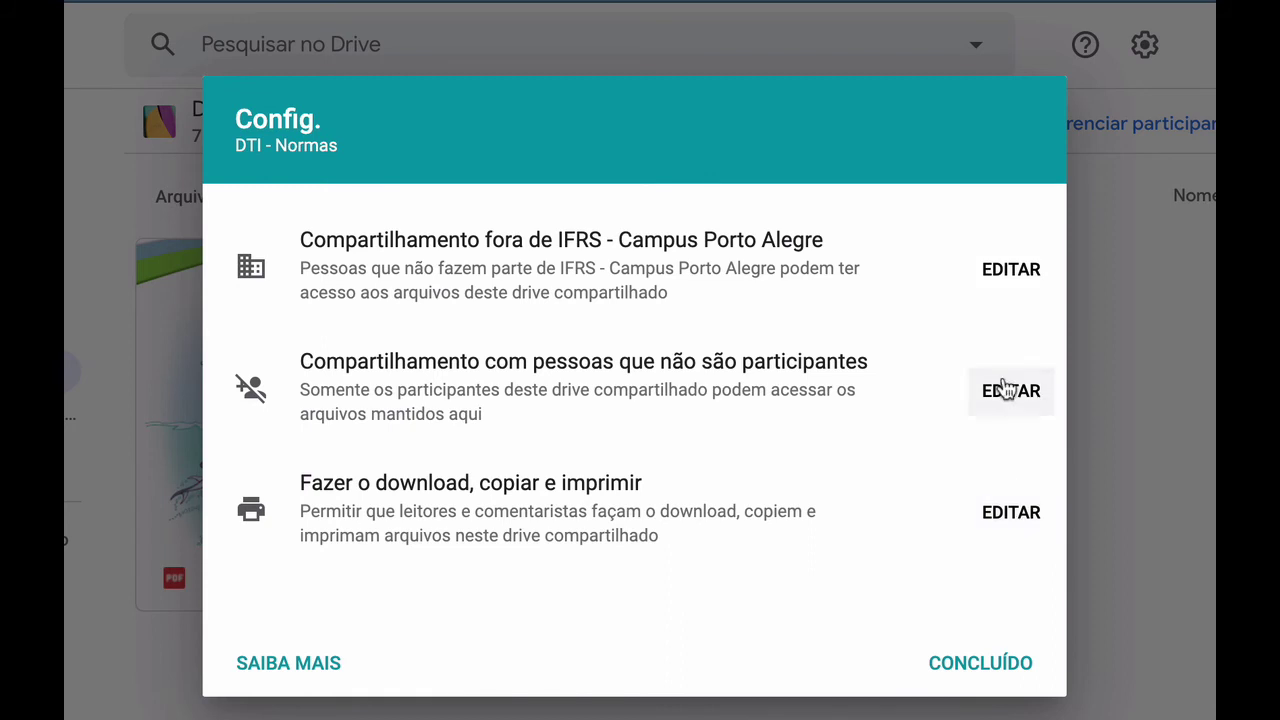
pyautogui.click(986, 676)
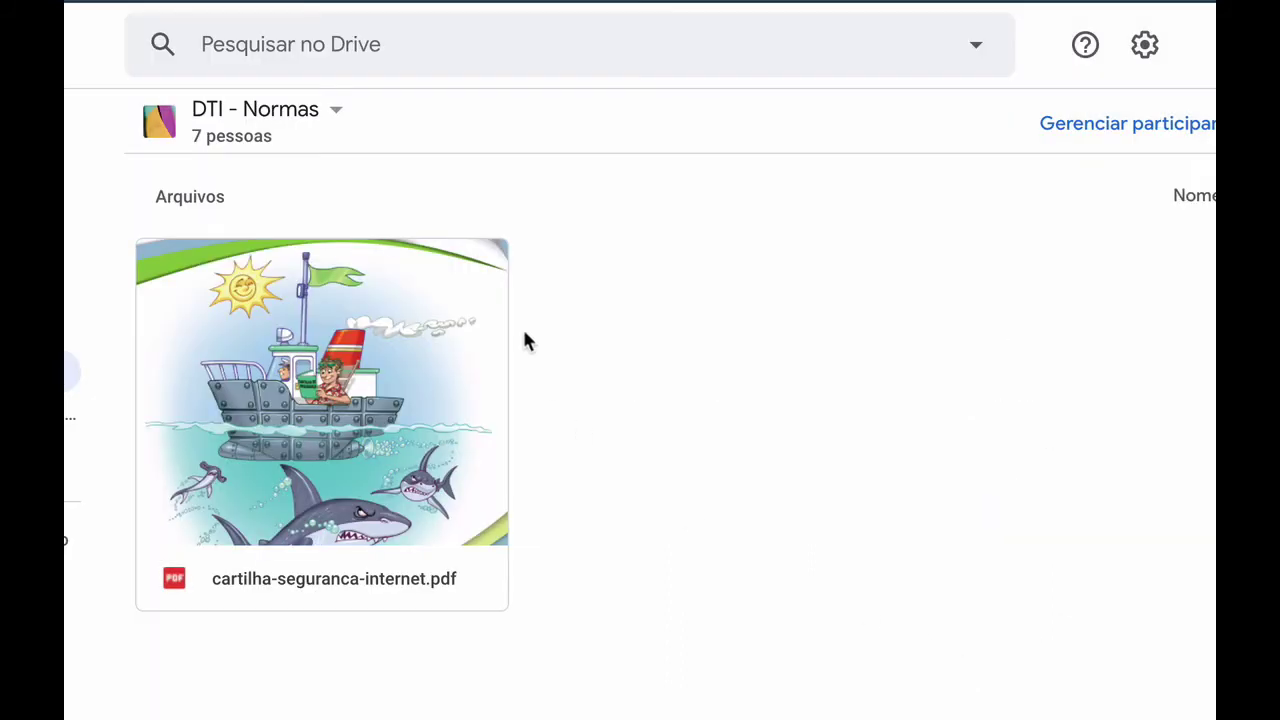
# Step: Locate the theme option of DTI - Normas, view the theme images in the shared drives overview, and return to DTI - Normas
pyautogui.click(346, 122)
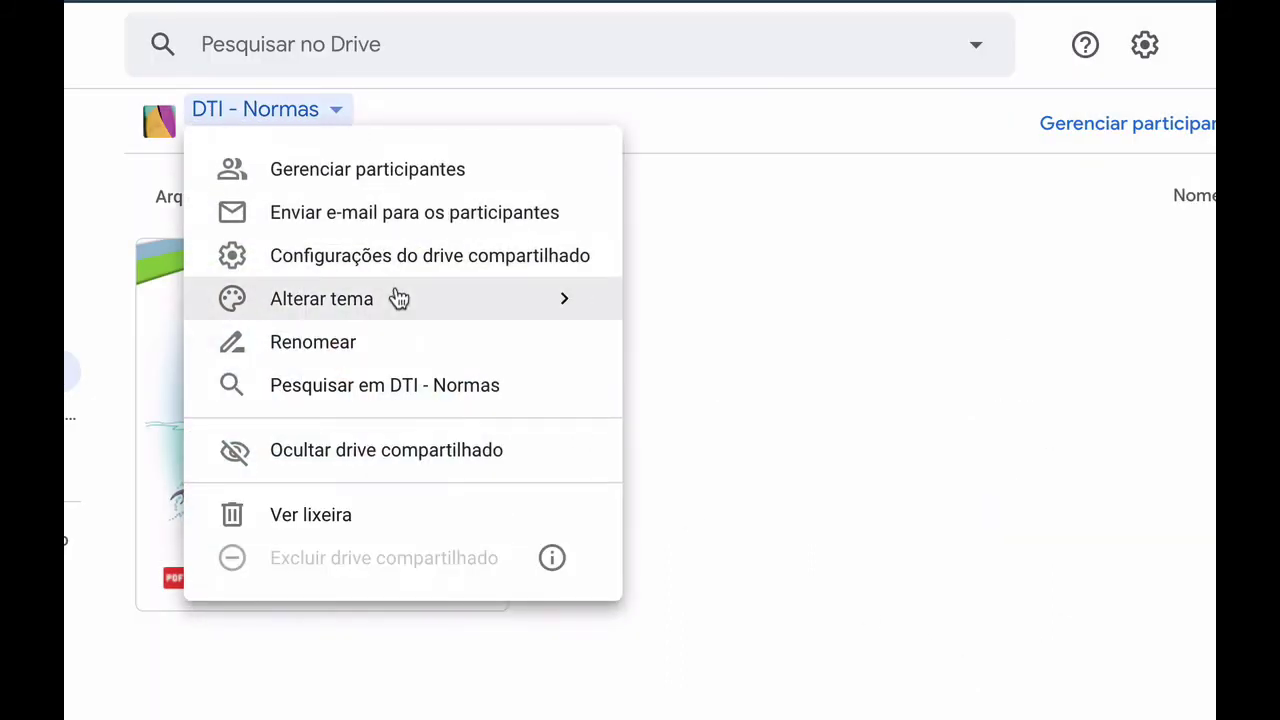
pyautogui.moveTo(474, 303)
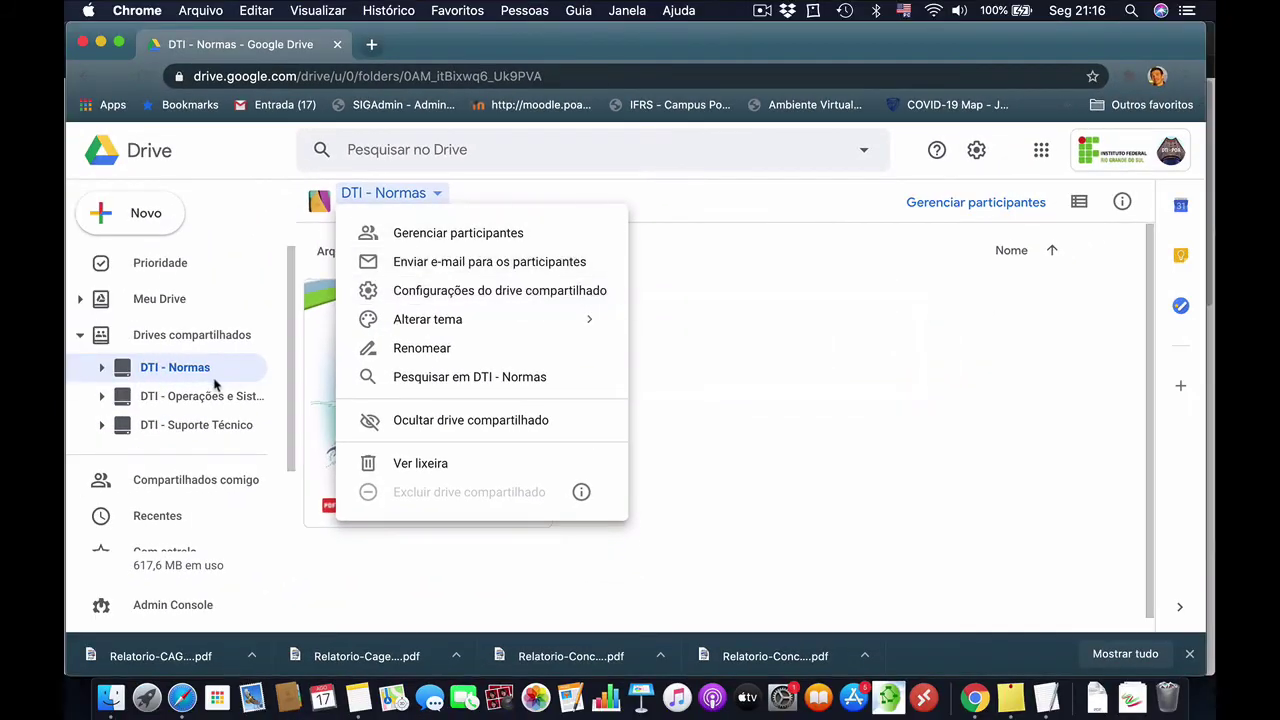
pyautogui.click(85, 410)
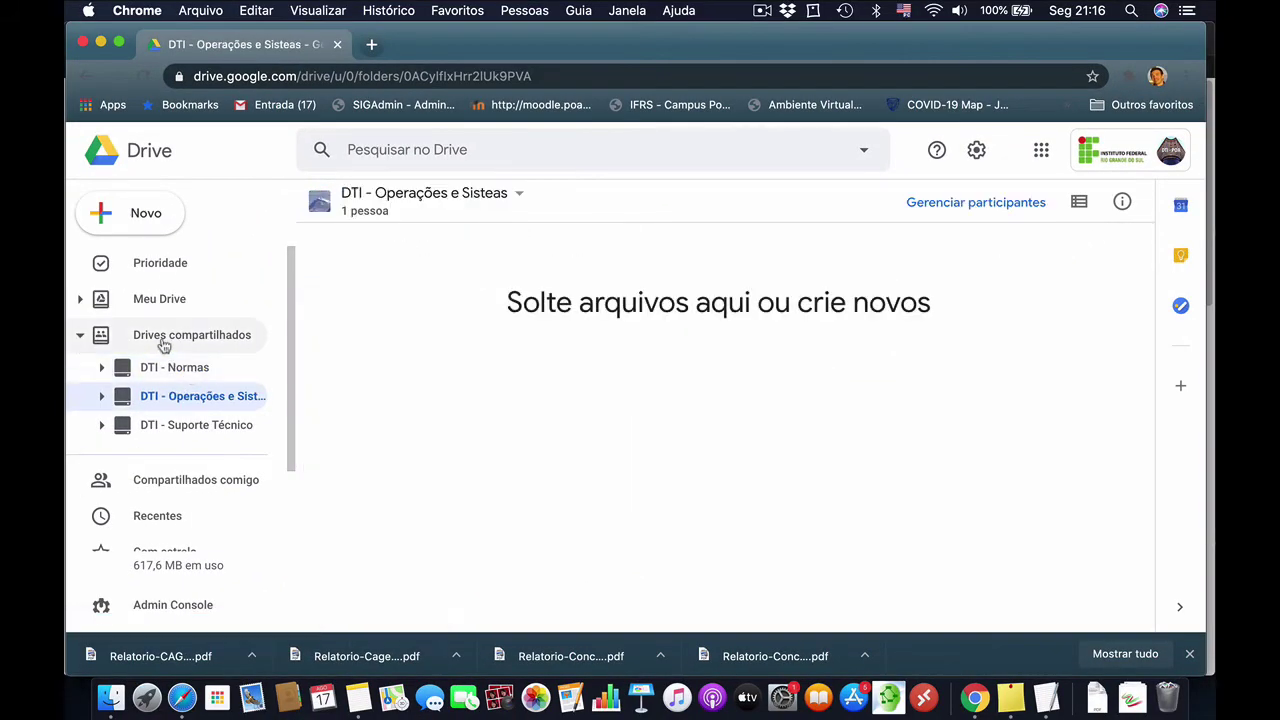
pyautogui.click(170, 342)
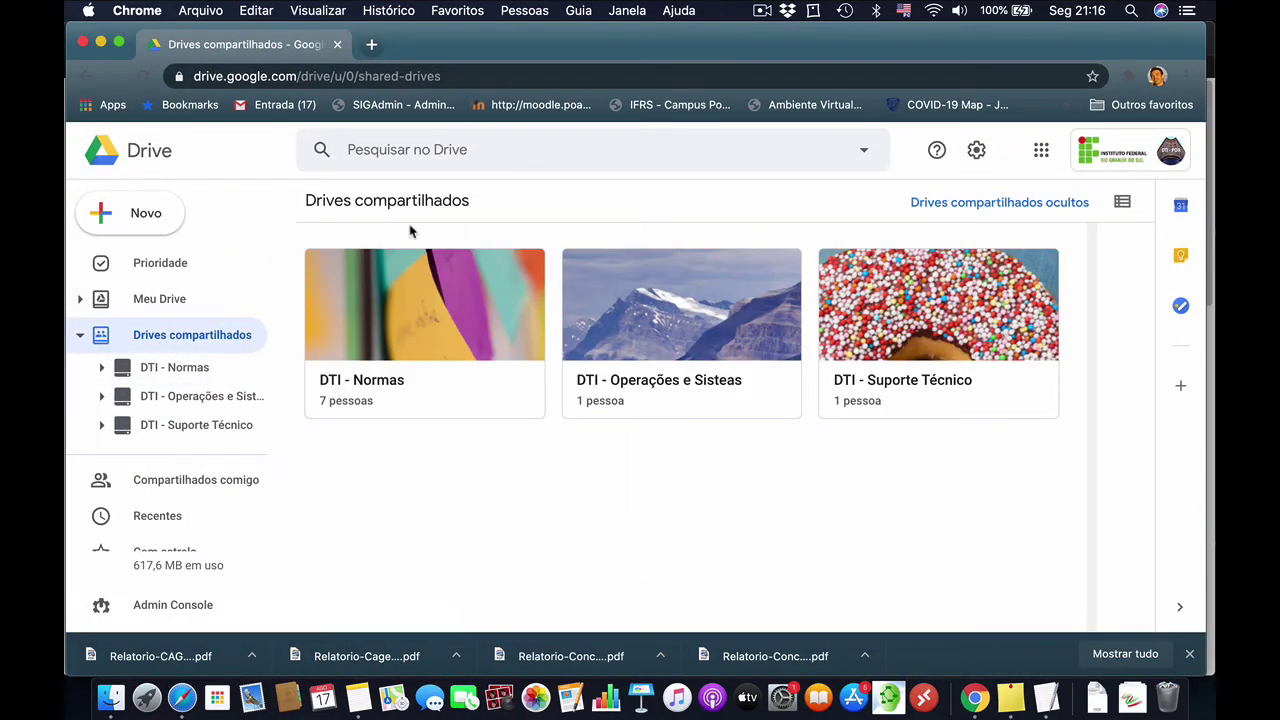
pyautogui.click(203, 372)
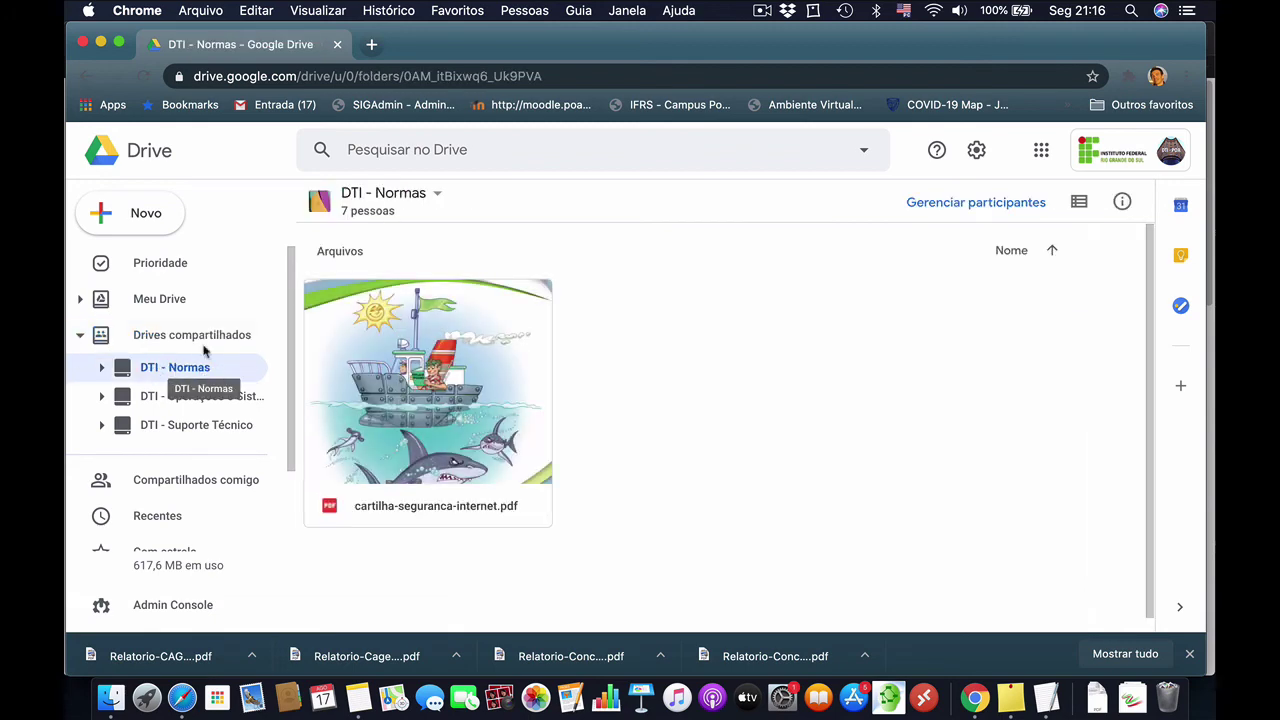
# Step: Restrict the Drive search to DTI - Normas without entering a term, remove that restriction, and return to the shared drive
pyautogui.click(437, 196)
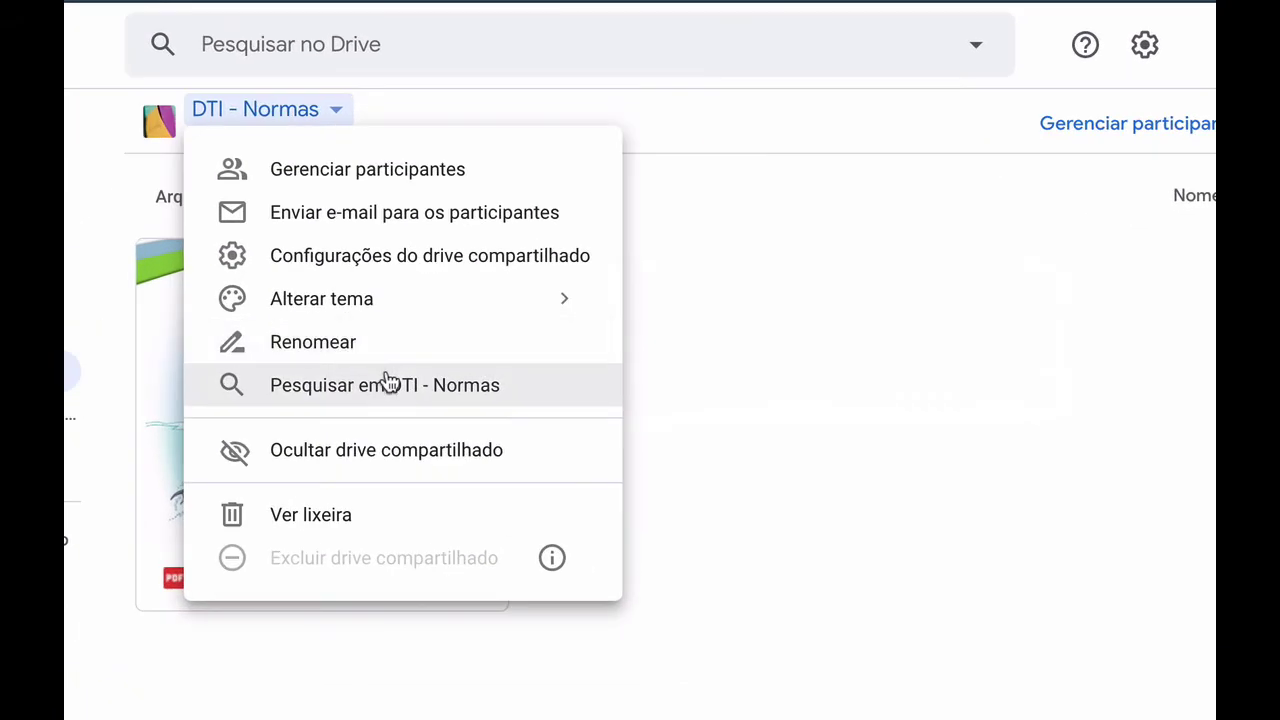
pyautogui.click(388, 384)
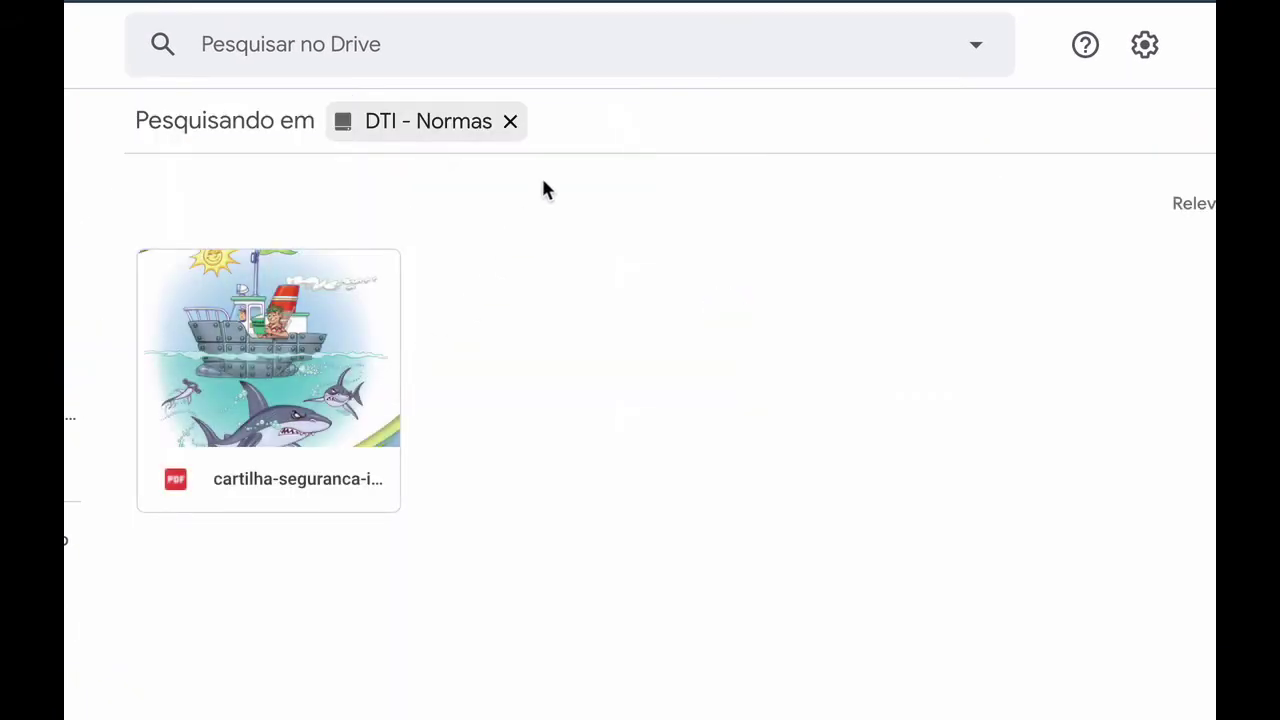
pyautogui.click(566, 45)
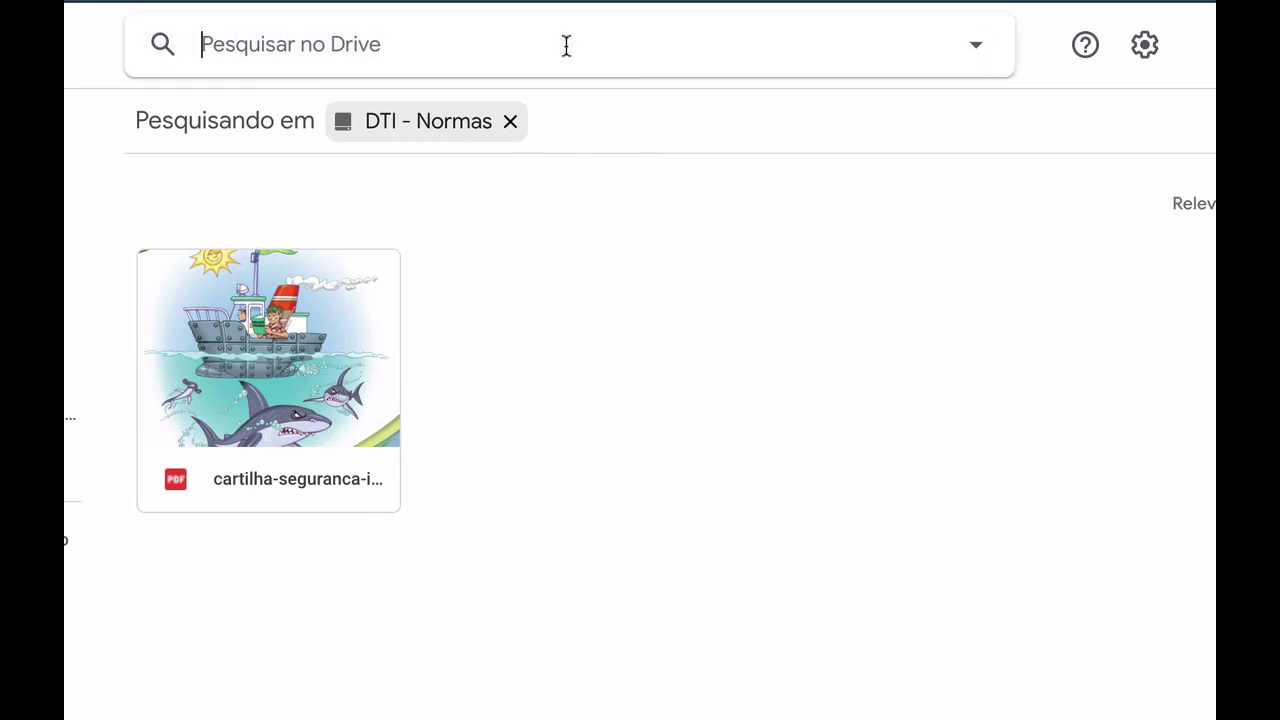
pyautogui.click(1062, 190)
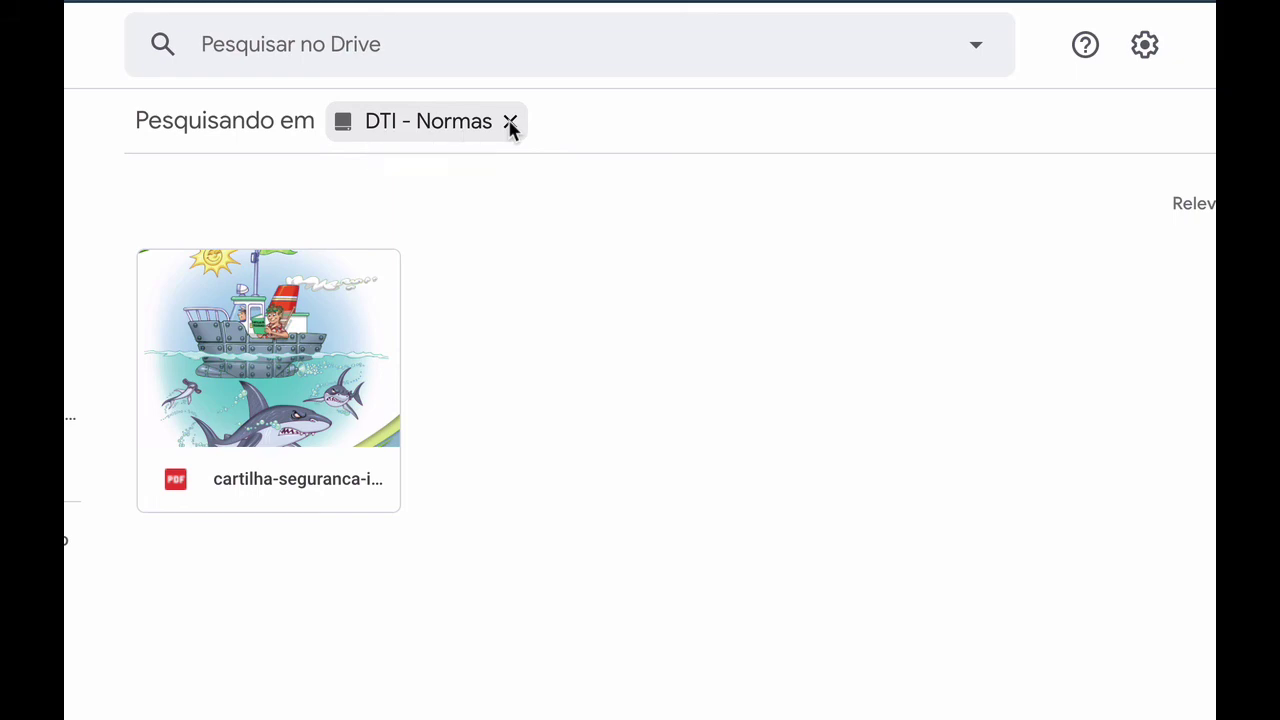
pyautogui.click(510, 122)
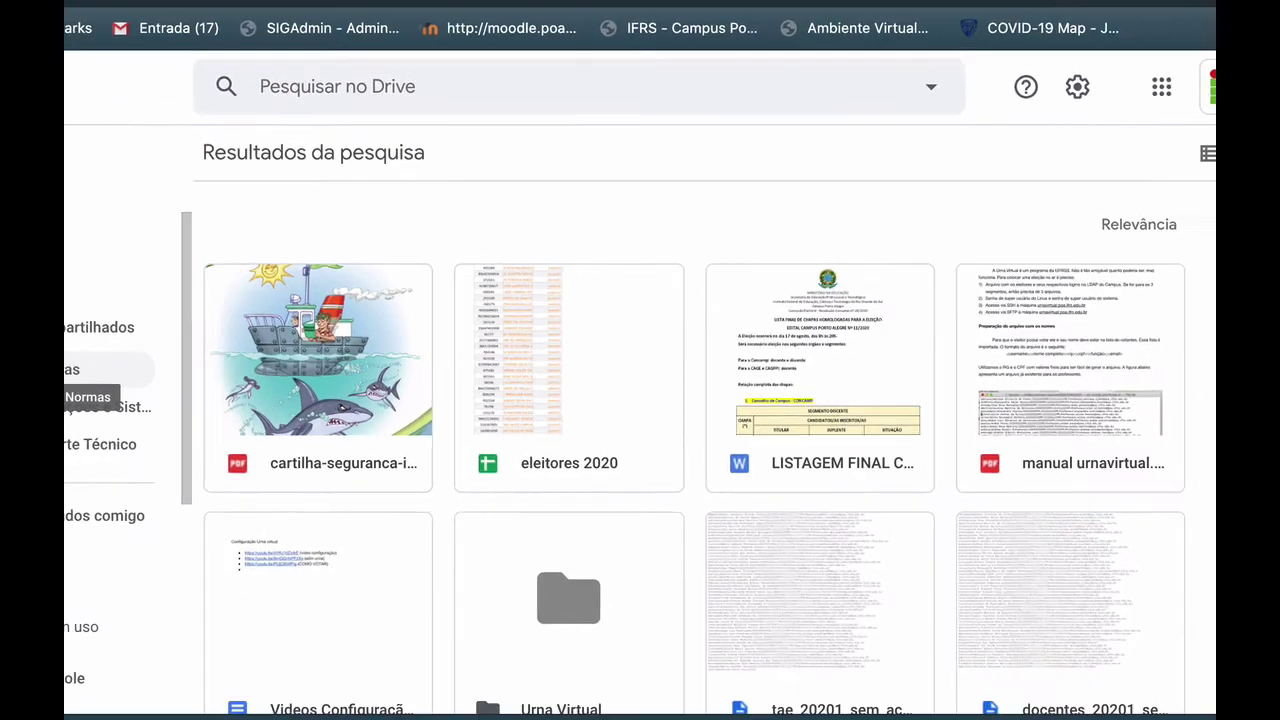
pyautogui.click(70, 370)
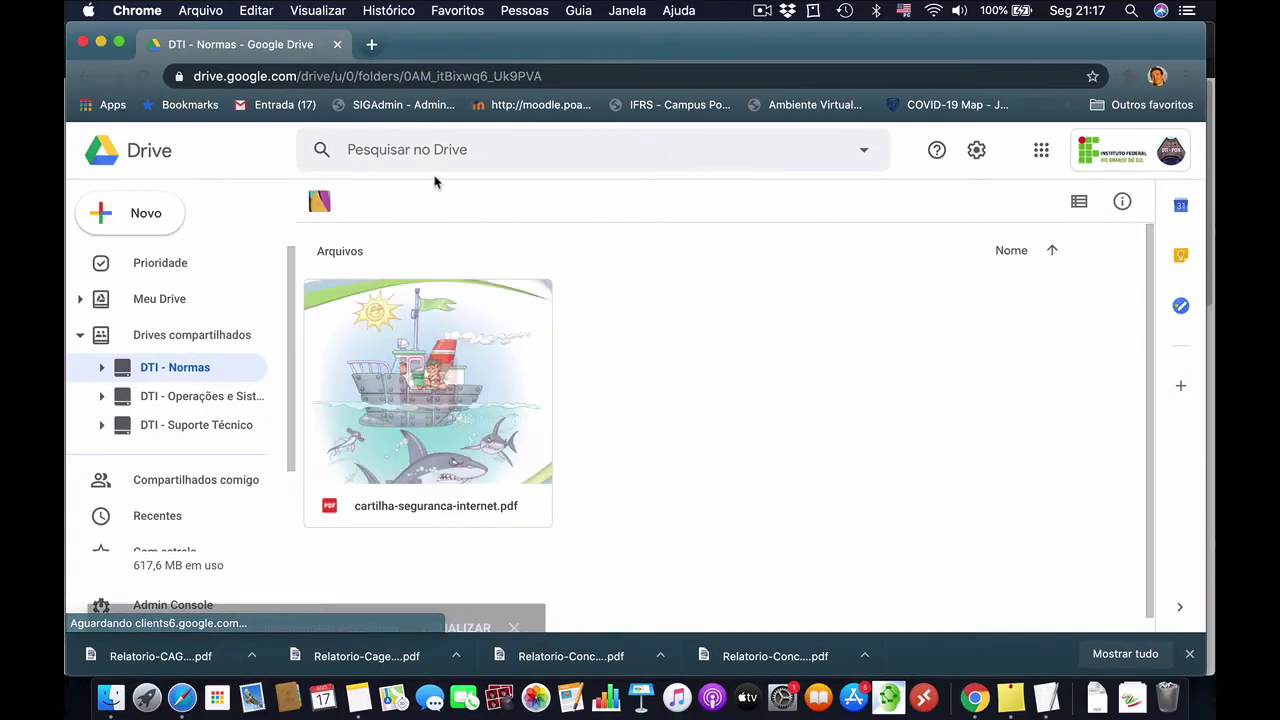
# Step: Review the management options of DTI - Normas for hiding the drive and viewing its trash, and close them
pyautogui.click(377, 143)
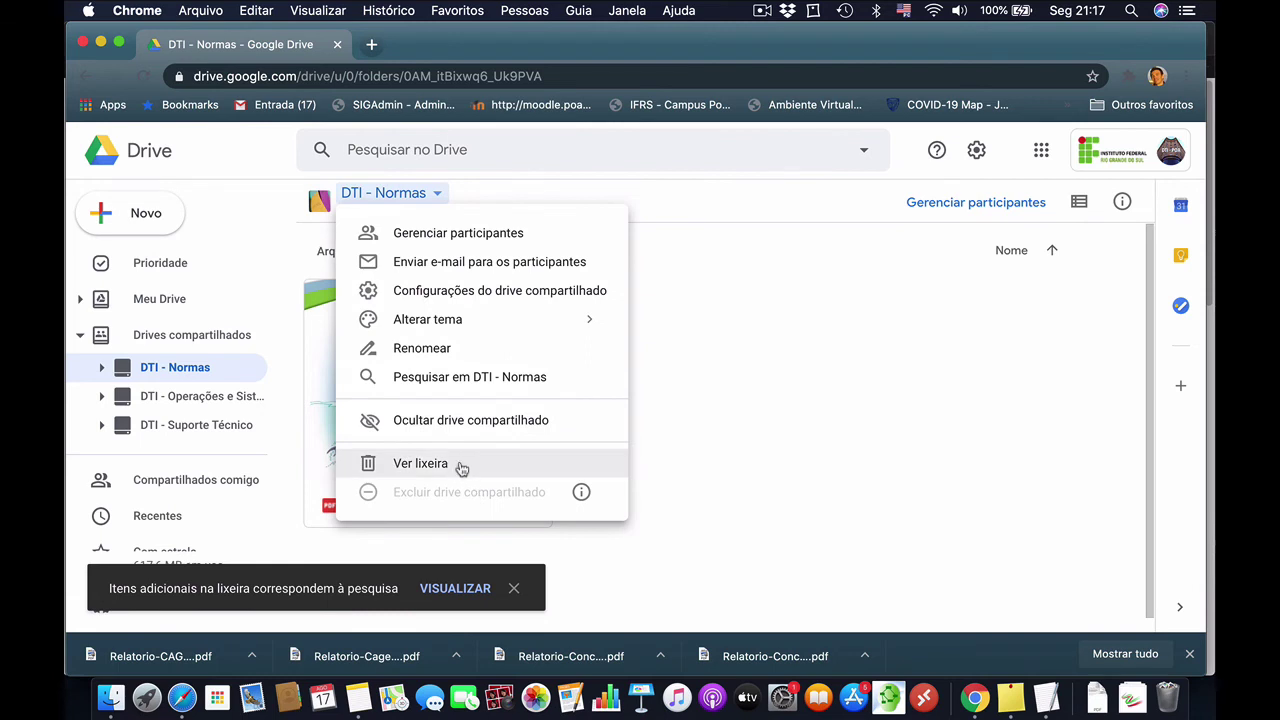
pyautogui.click(675, 397)
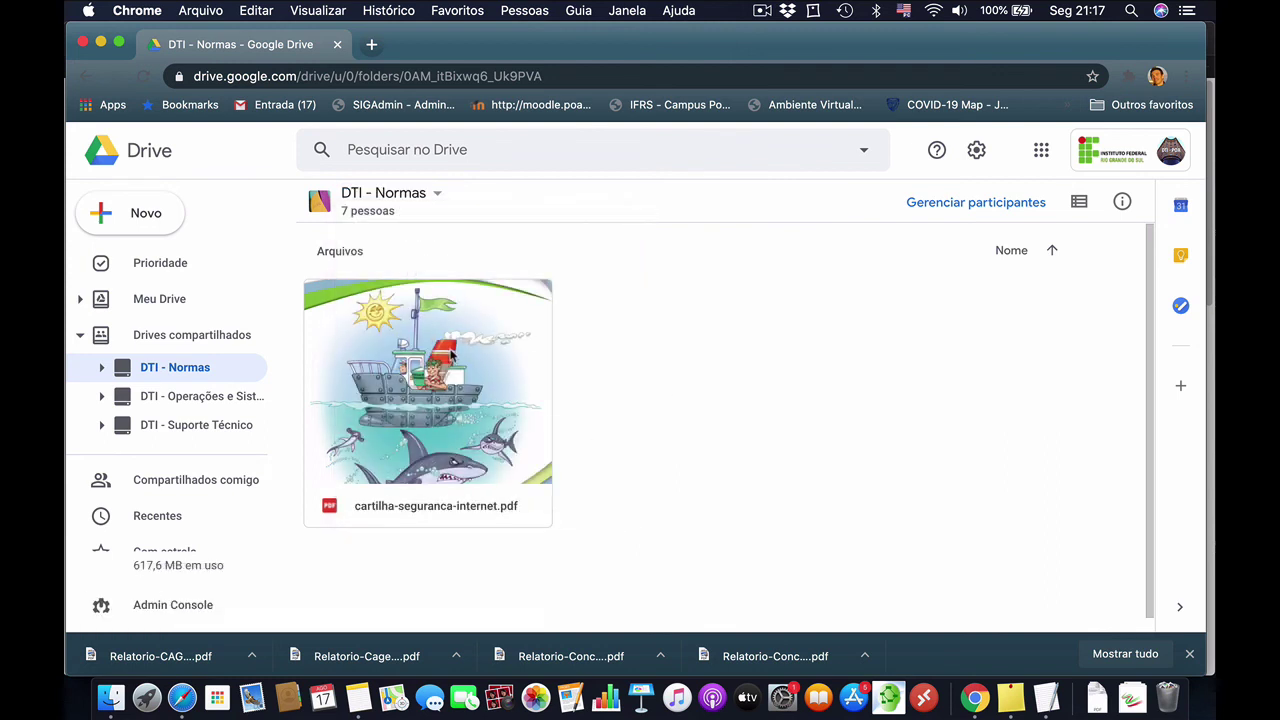
pyautogui.click(435, 194)
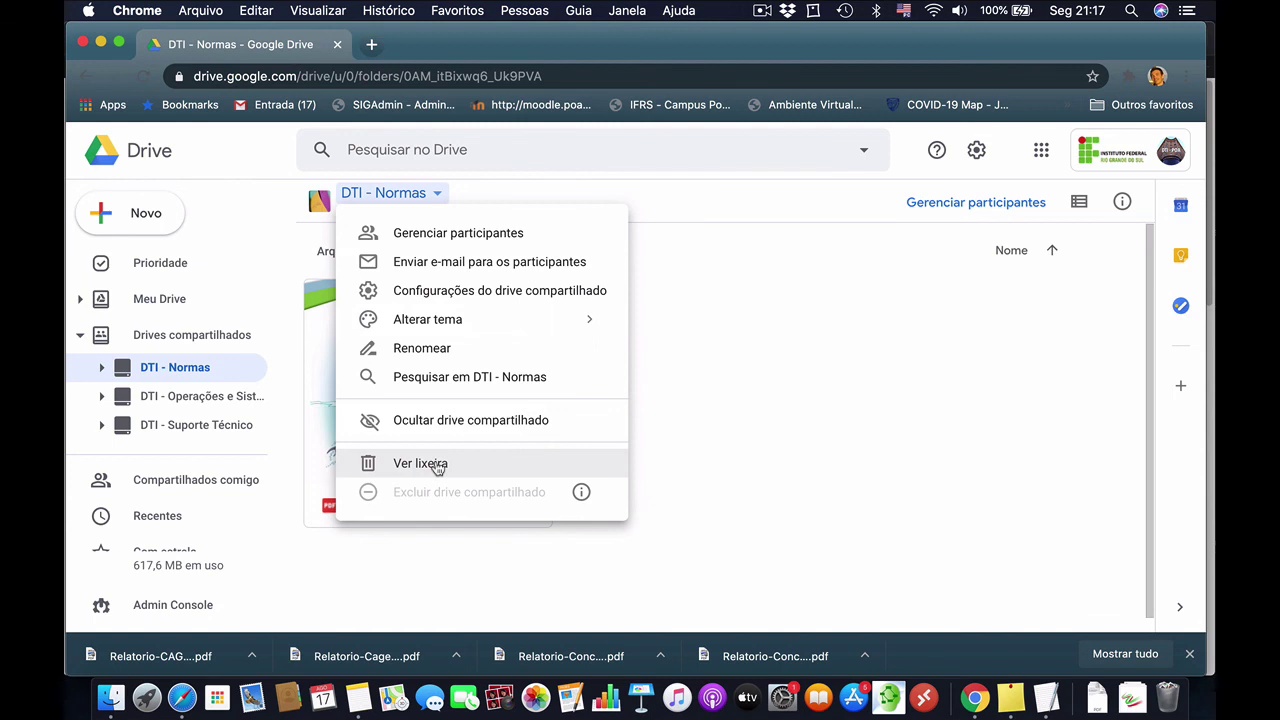
pyautogui.click(675, 452)
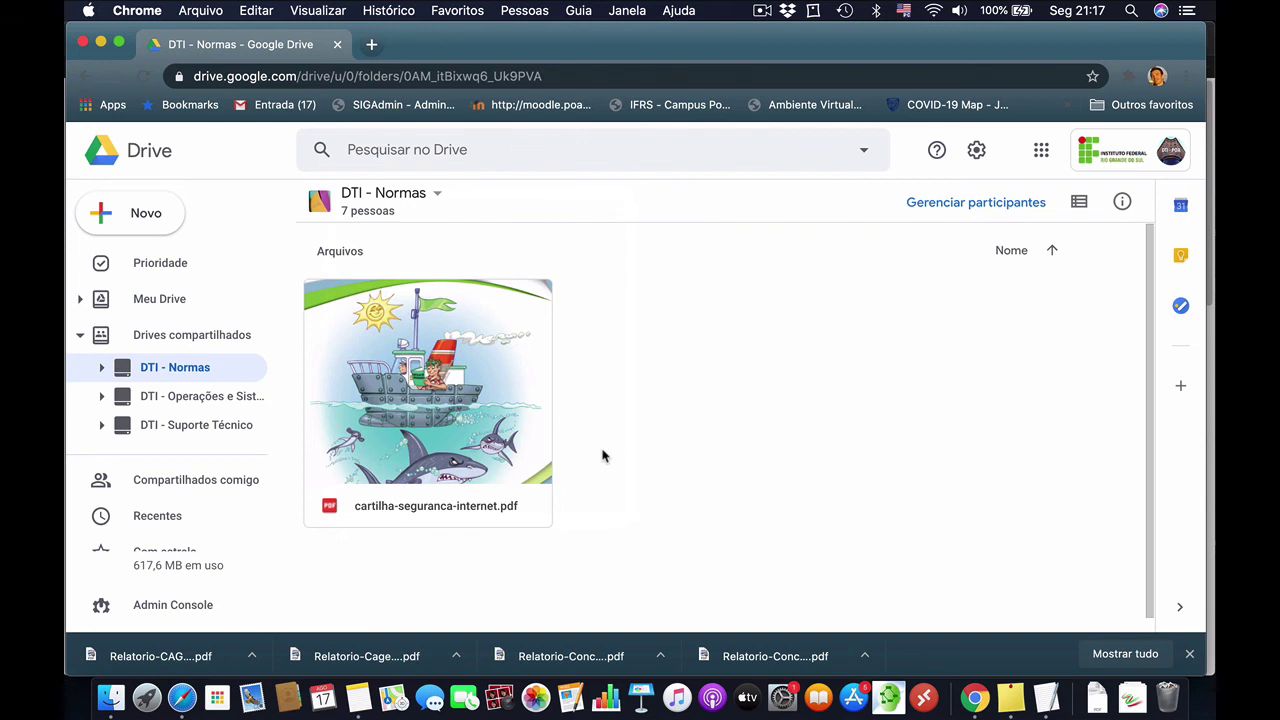